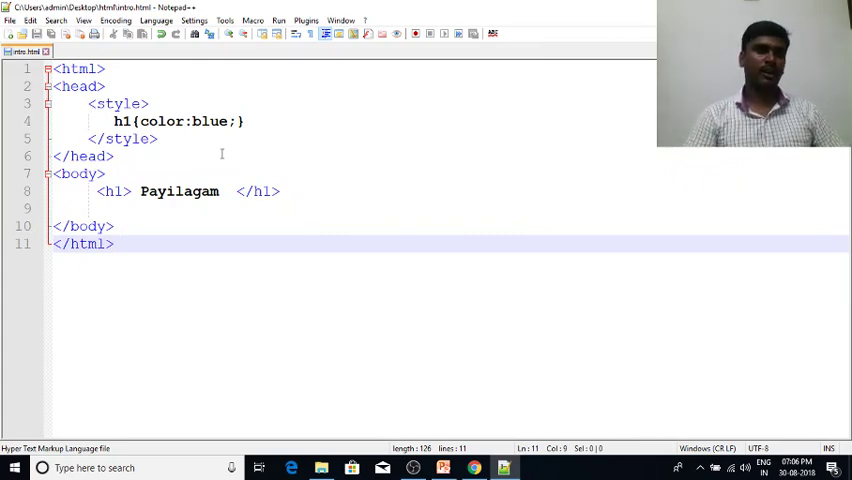
Inspect the head section and preview intro.html in the browser before editing
left_click(86, 103)
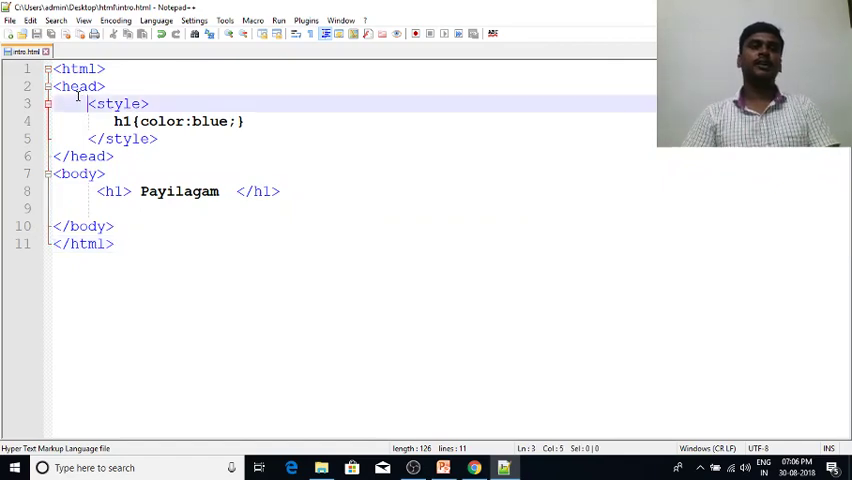
left_click(79, 86)
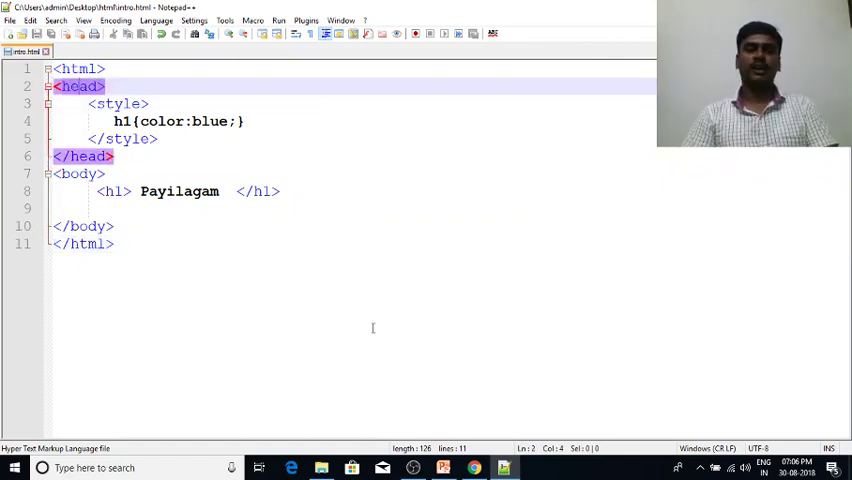
left_click(473, 467)
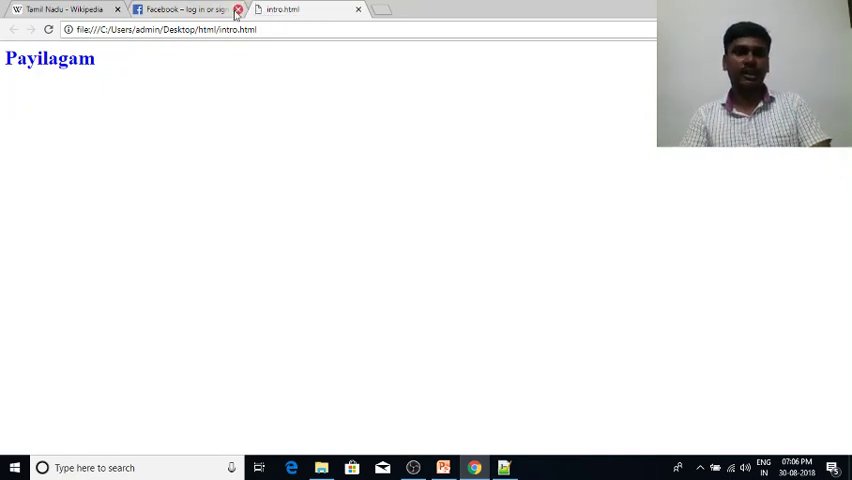
key("alt+Tab")
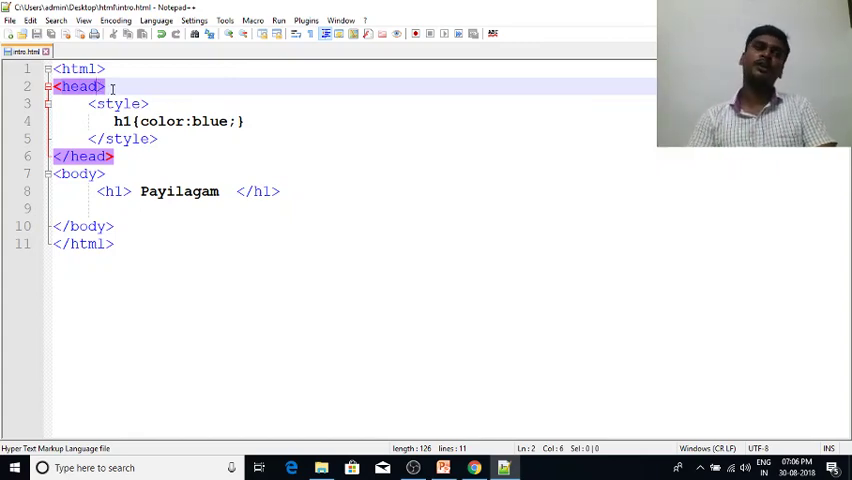
Add <title>Mywebsite</title> on a new line after <head> and save intro.html
left_click(112, 87)
key("Return")
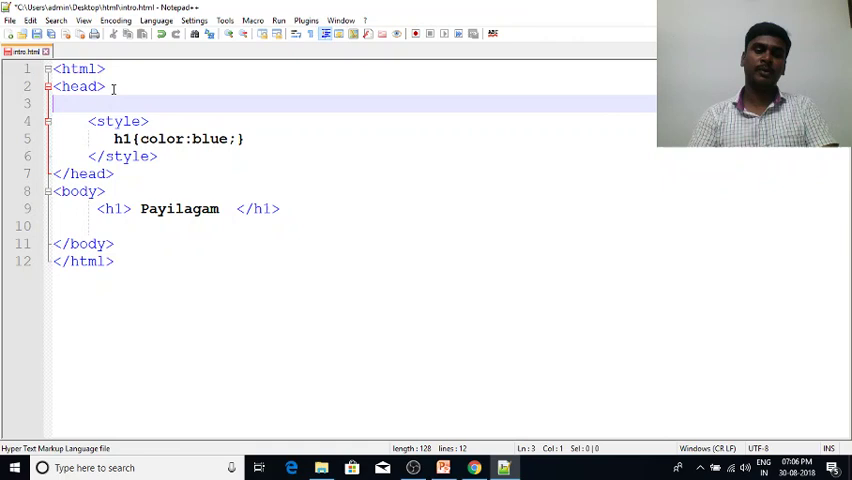
type("/")
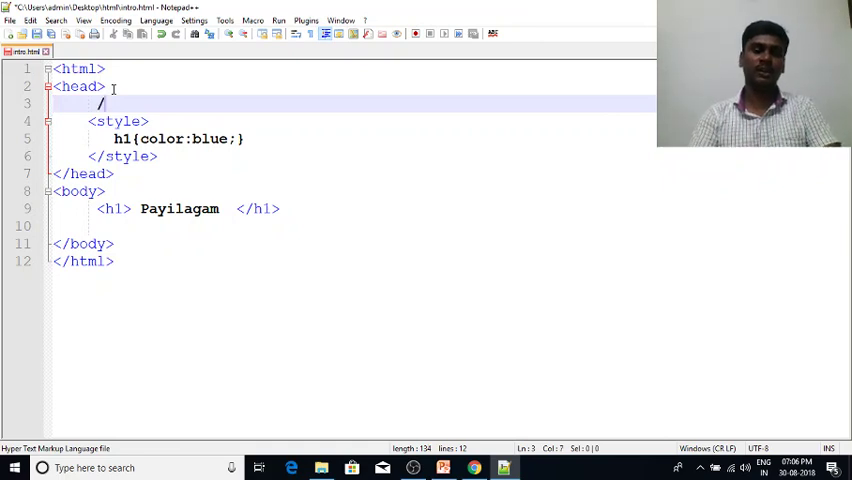
type("///,tit")
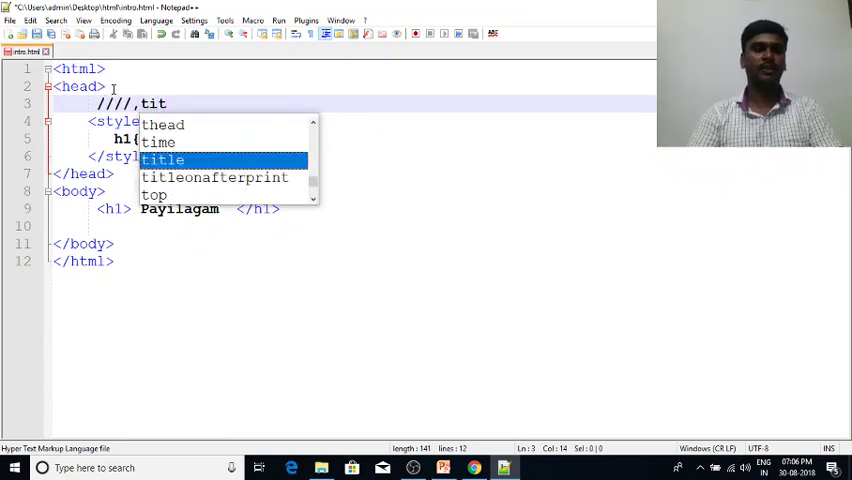
key("BackSpace")
key("BackSpace")
key("BackSpace")
key("BackSpace")
key("BackSpace")
key("BackSpace")
key("BackSpace")
key("BackSpace")
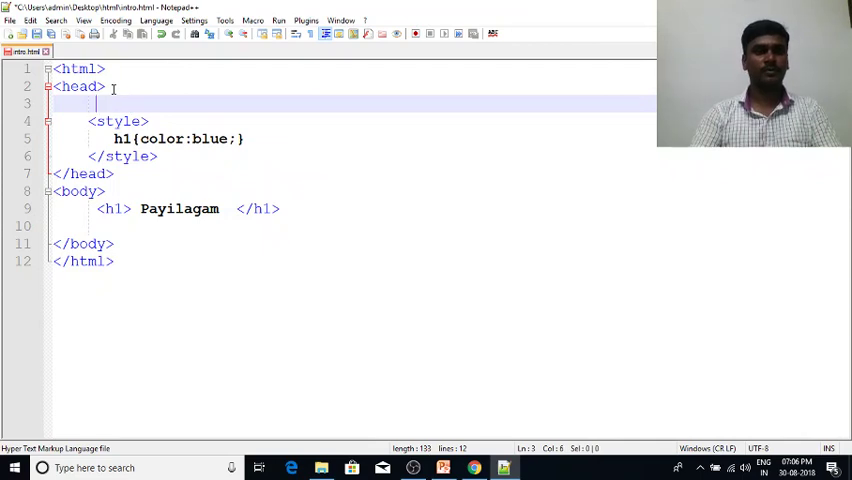
type("<tit")
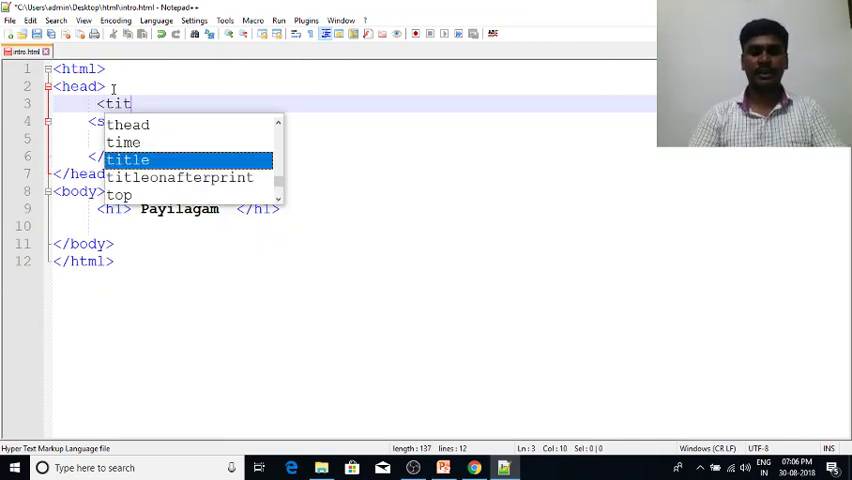
type("le>")
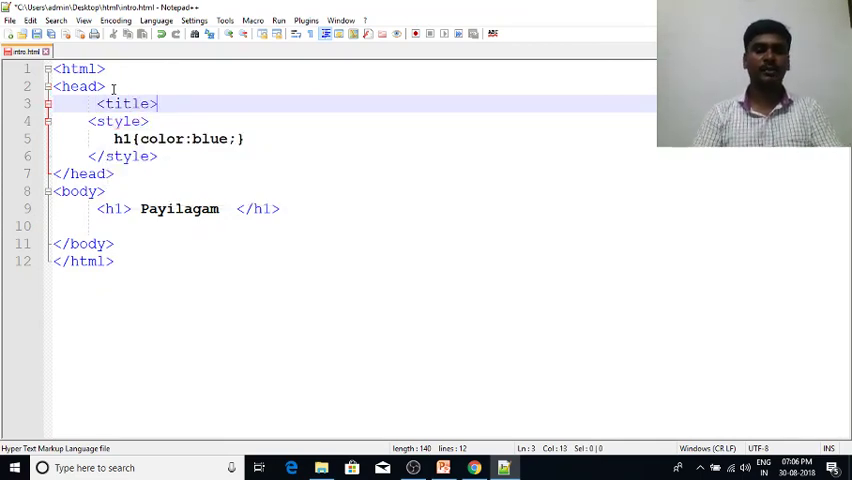
type("Myweb")
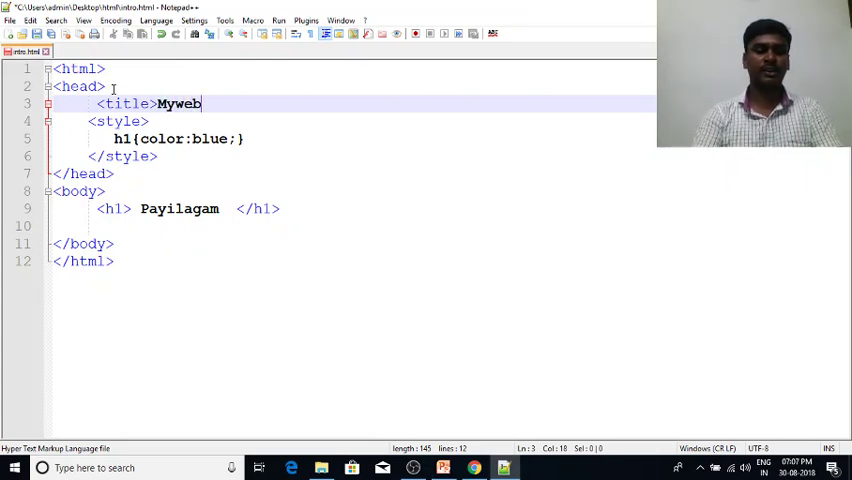
type("site<")
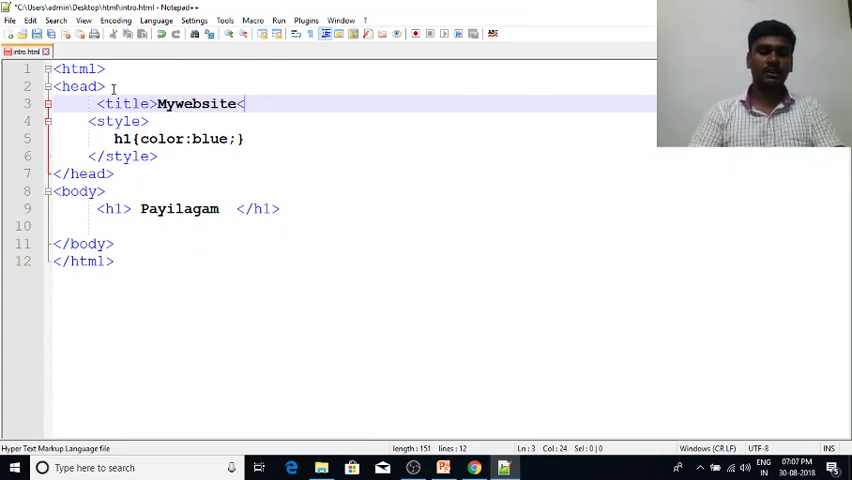
type("/ti")
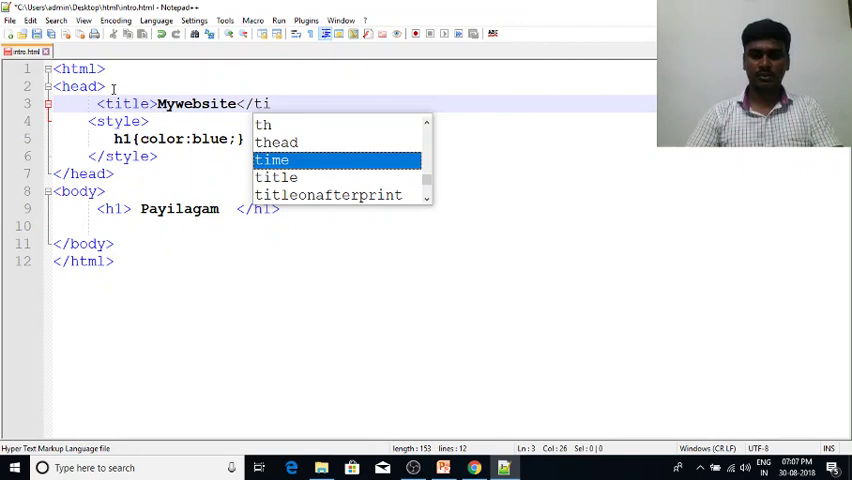
key("Return")
key("BackSpace")
key("BackSpace")
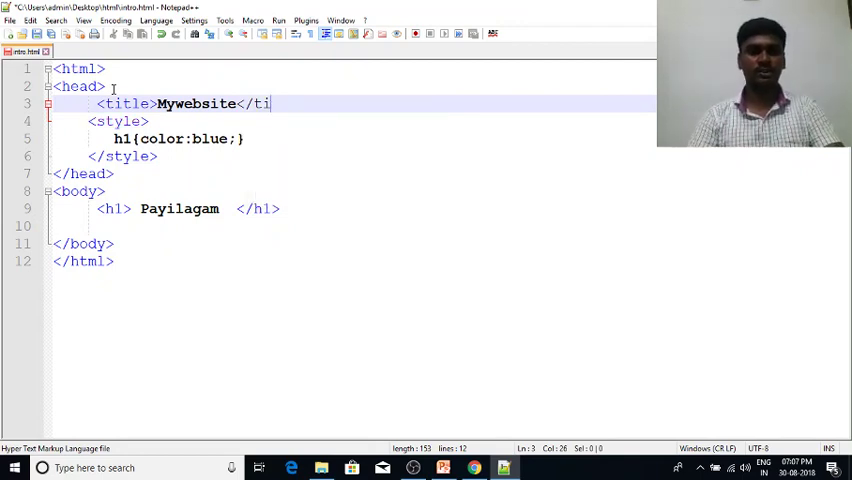
type("t")
key("Return")
type(">")
key("ctrl+s")
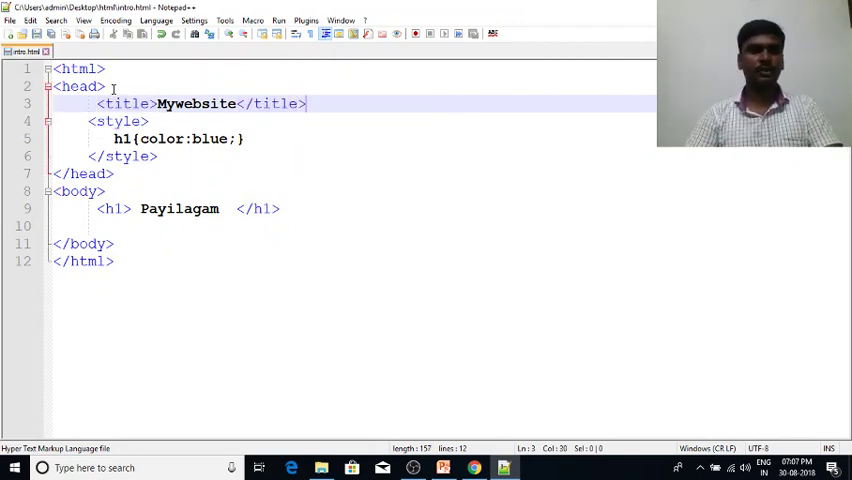
Reload intro.html in Chrome to show the Mywebsite tab title, then go back to Notepad++
left_click(474, 467)
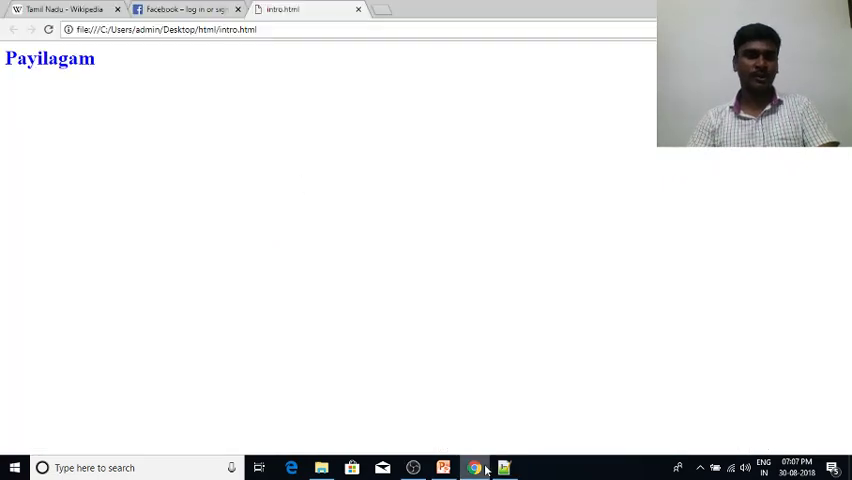
left_click(48, 29)
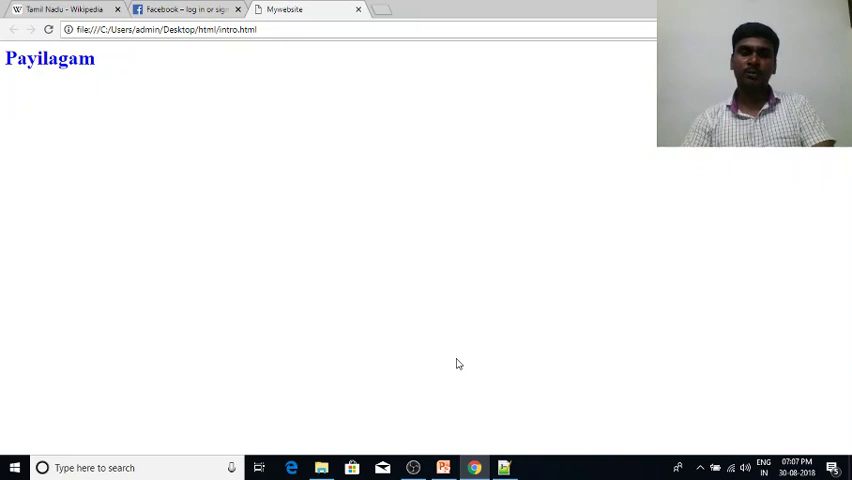
left_click(504, 467)
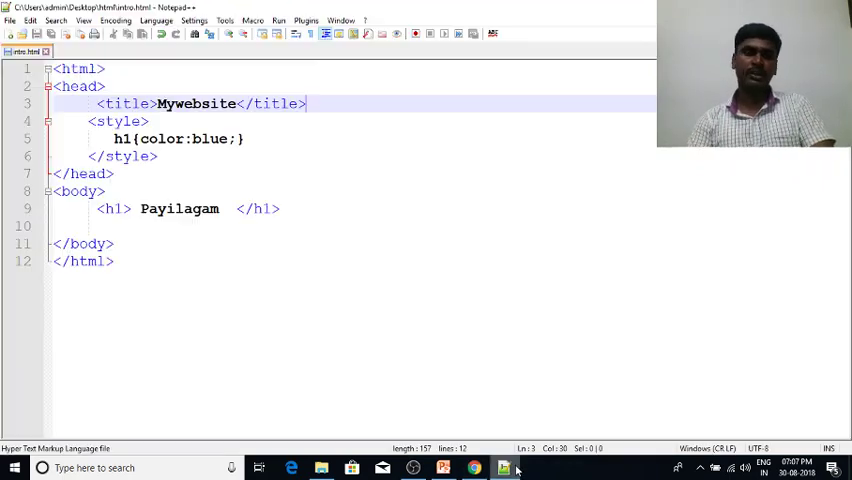
Insert a blank line below the Payilagam heading and load the html folder as the workspace
left_click(297, 204)
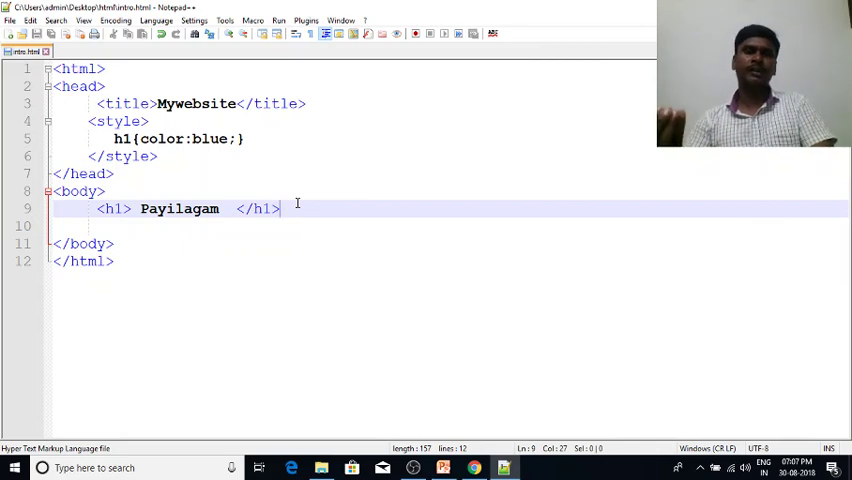
key("Return")
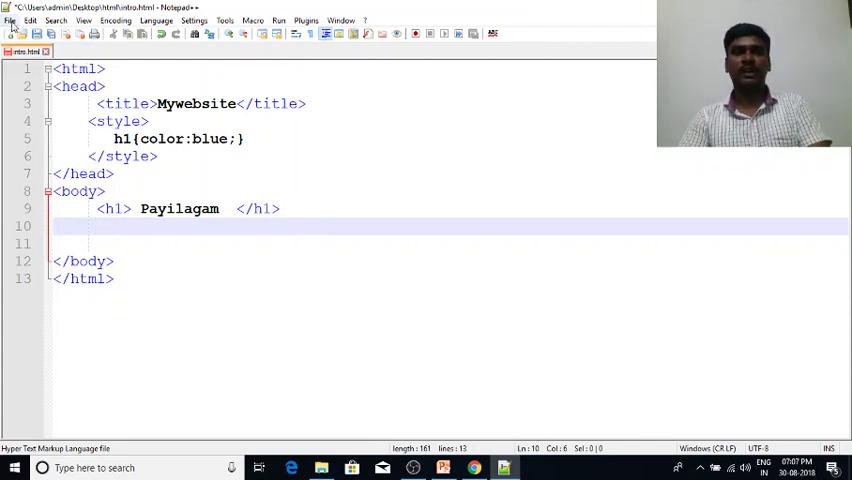
left_click(10, 20)
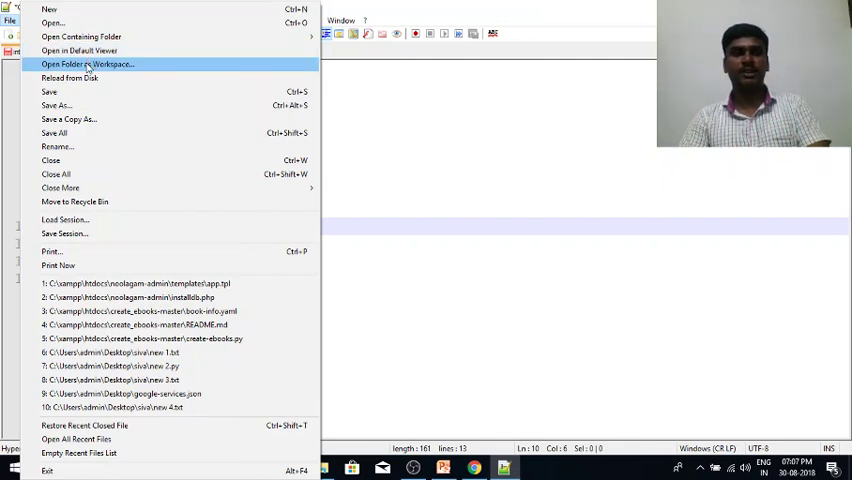
left_click(87, 64)
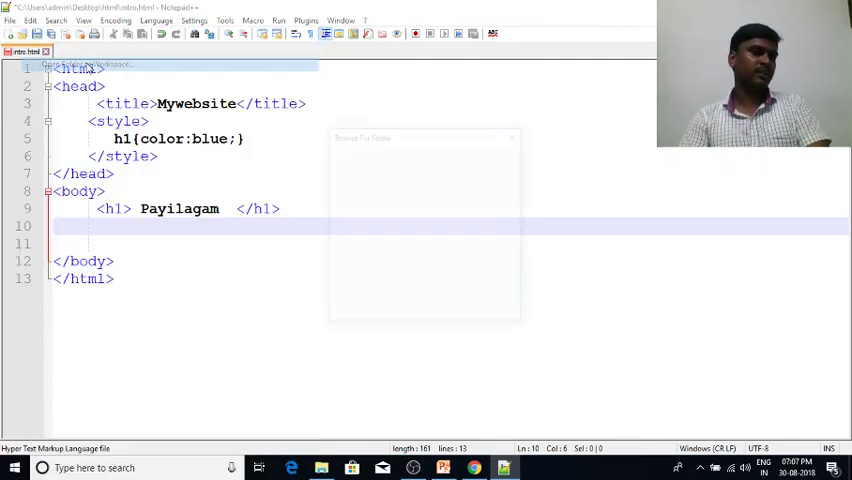
left_click_drag(434, 135, 412, 113)
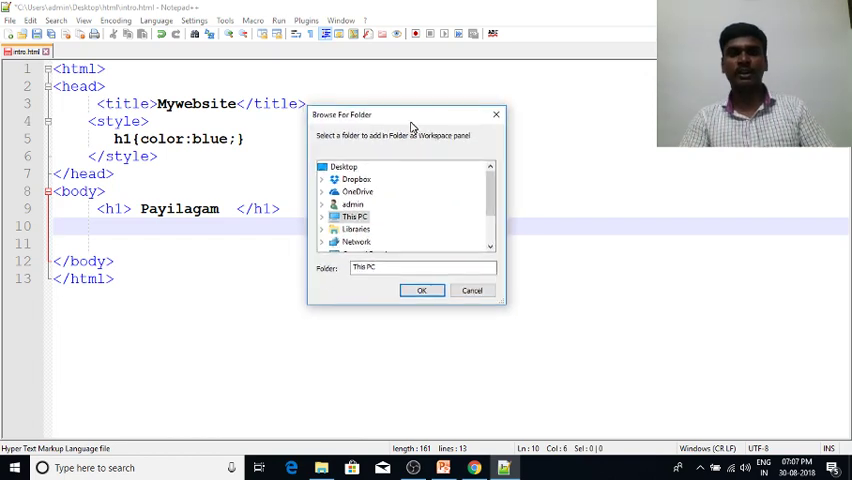
left_click_drag(489, 178, 489, 209)
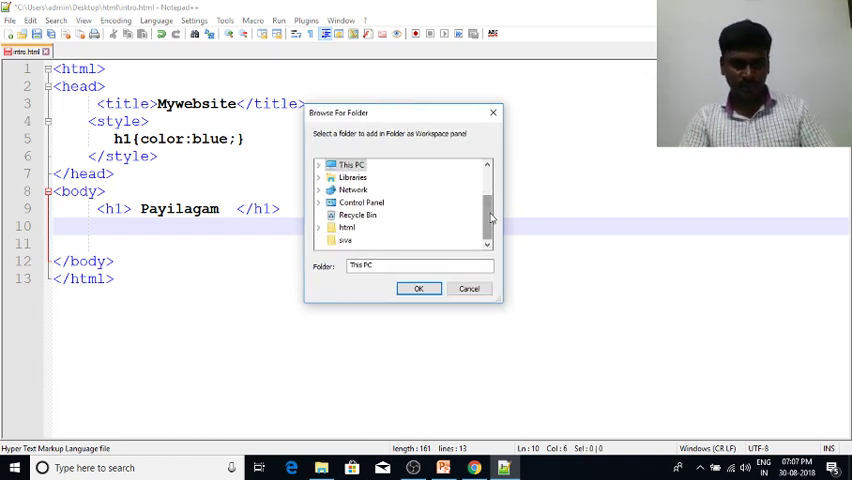
double_click(345, 227)
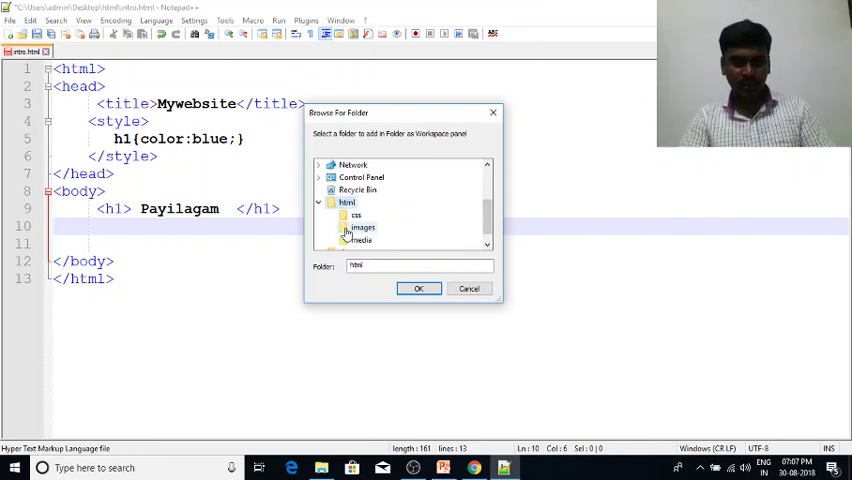
left_click(418, 289)
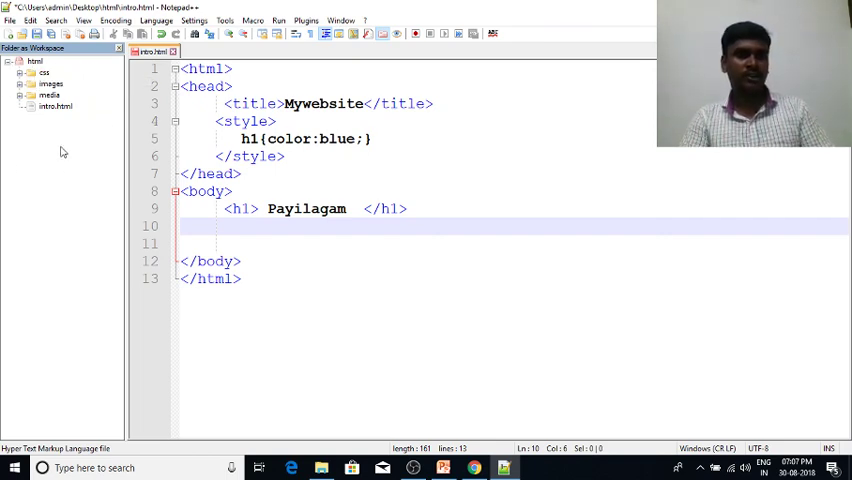
Copy the full file path of payilagam.jpg from the workspace images folder
left_click(20, 84)
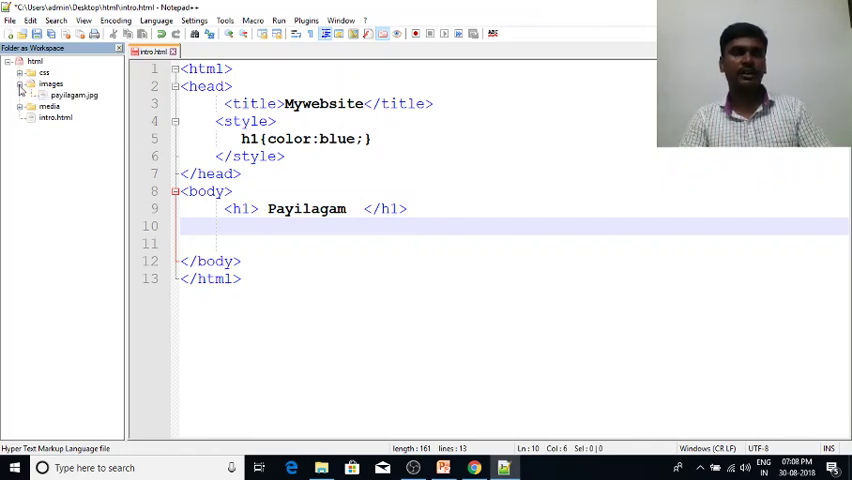
left_click(74, 95)
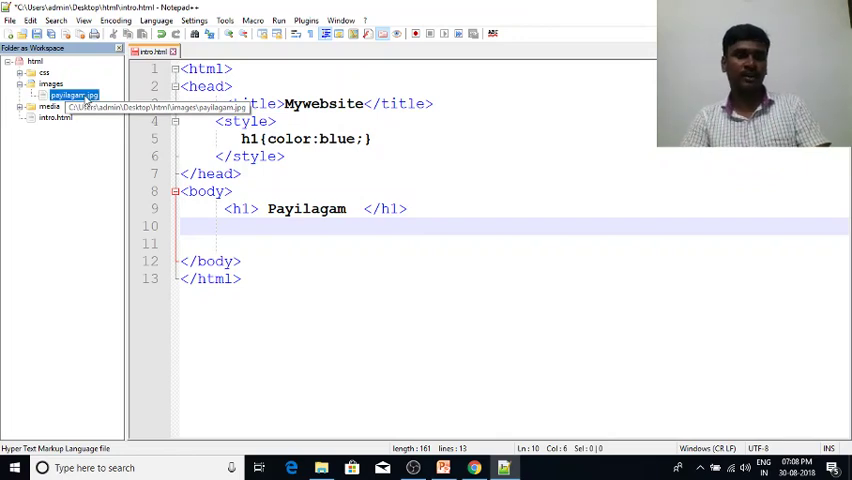
right_click(88, 98)
left_click(115, 123)
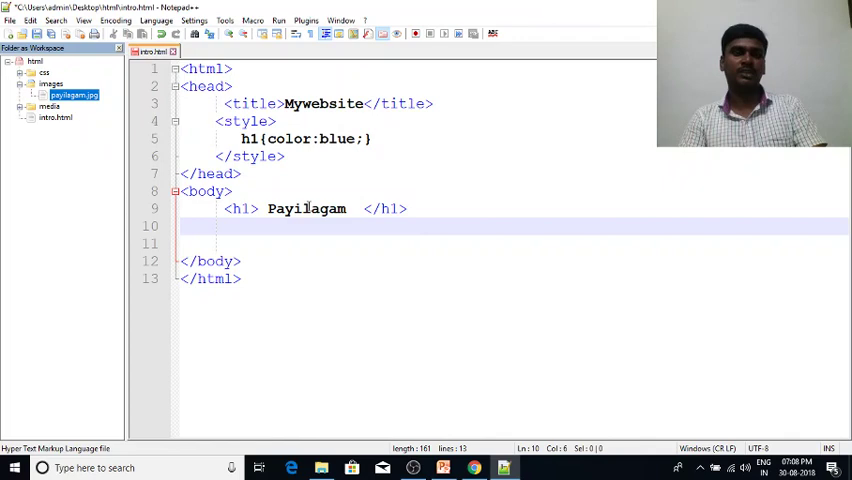
Write an img tag on line 11 using the pasted payilagam.jpg path as src
left_click(322, 236)
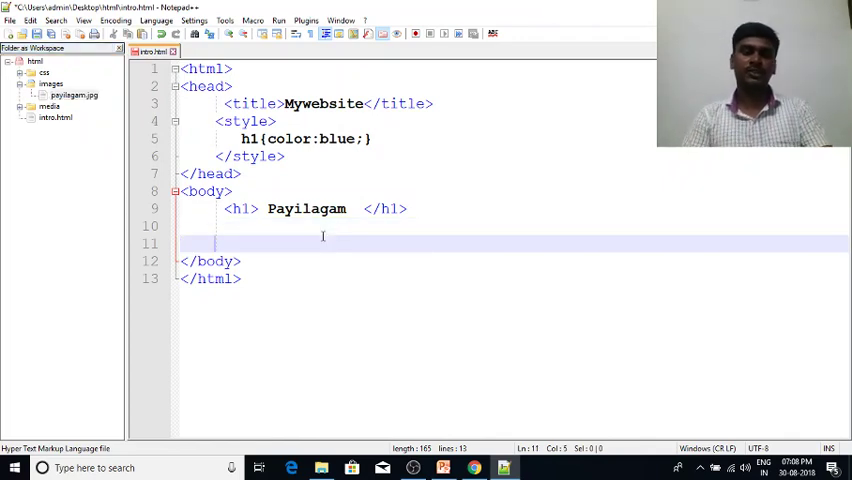
type("<img ")
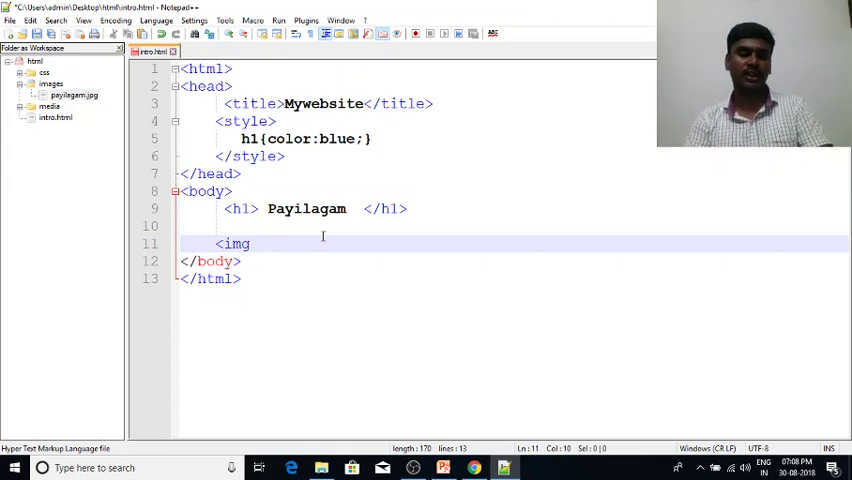
type("src=\"")
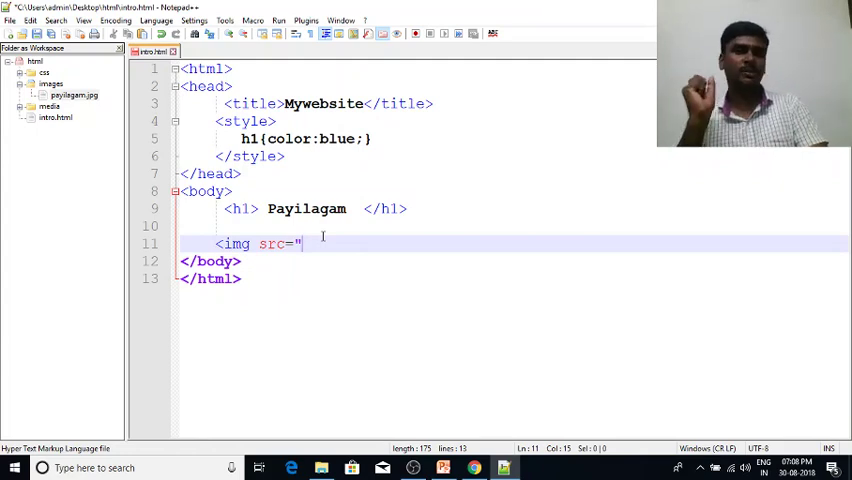
key("ctrl+v")
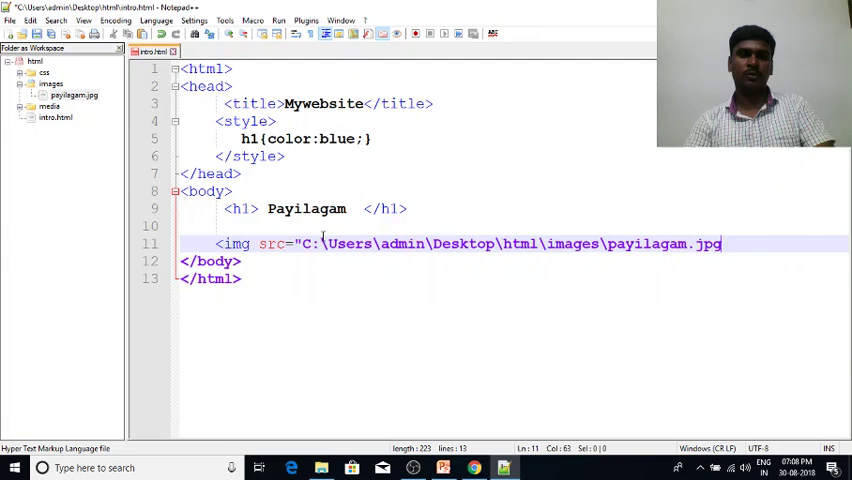
type("\"")
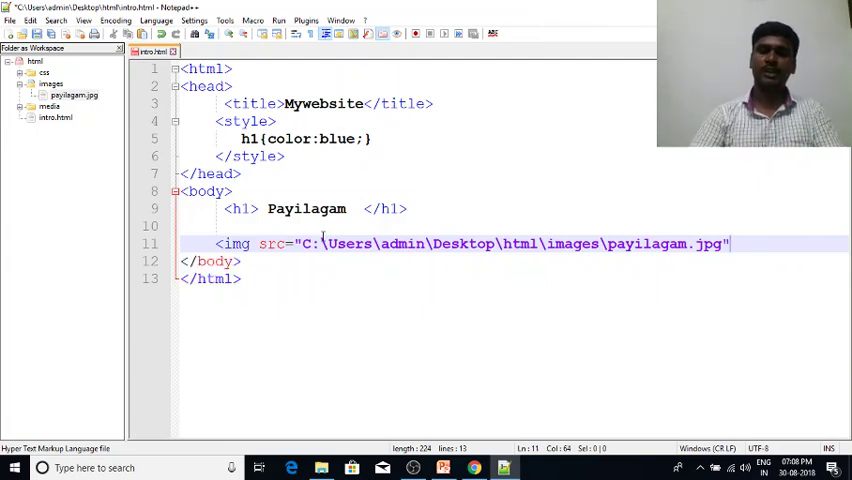
type("><")
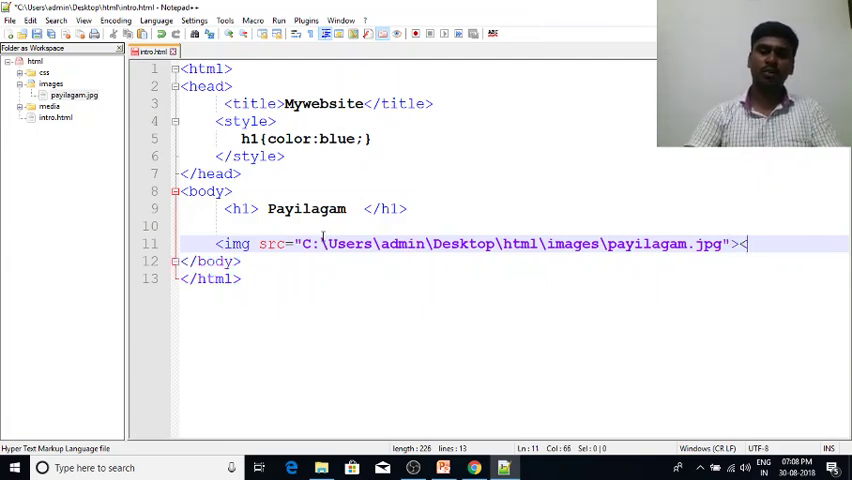
type("/img")
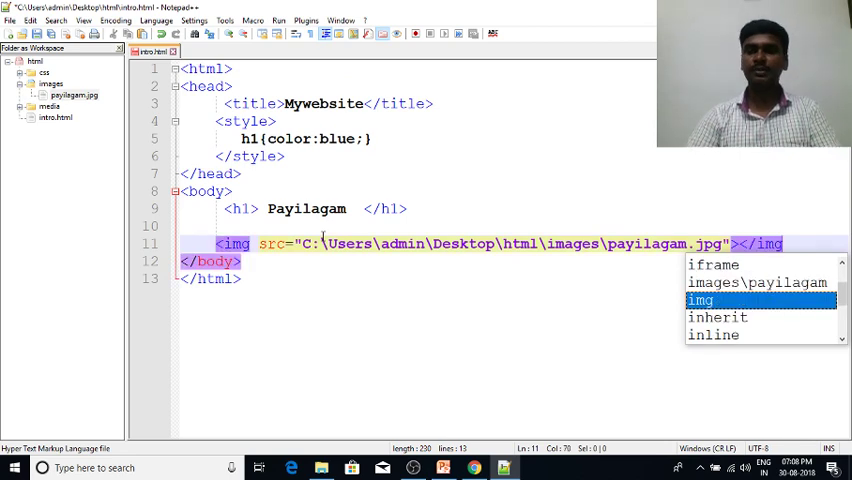
type(">")
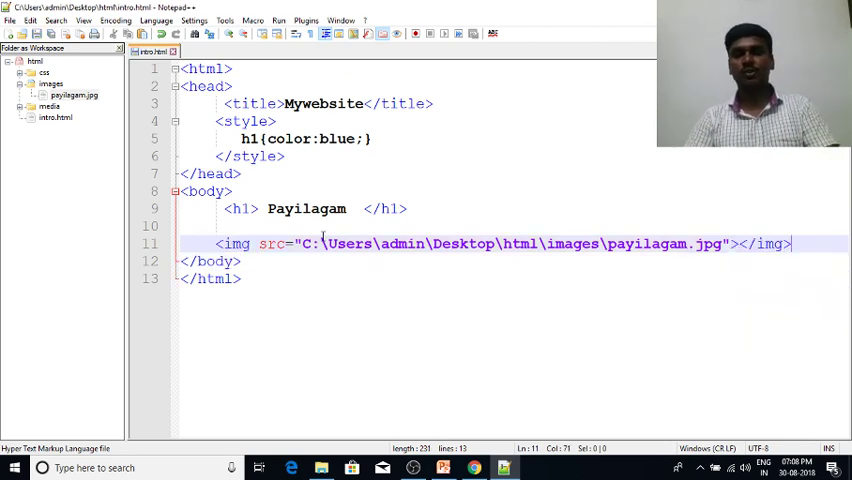
left_click(738, 243)
left_click_drag(738, 243, 795, 243)
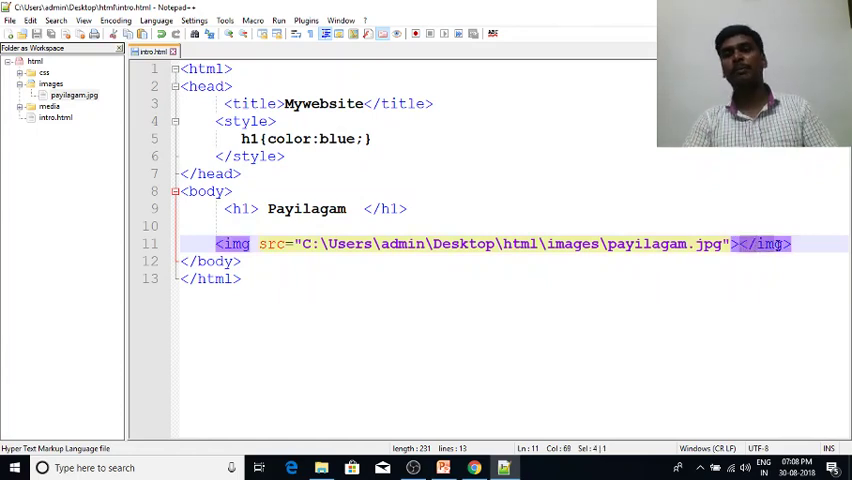
left_click(789, 244)
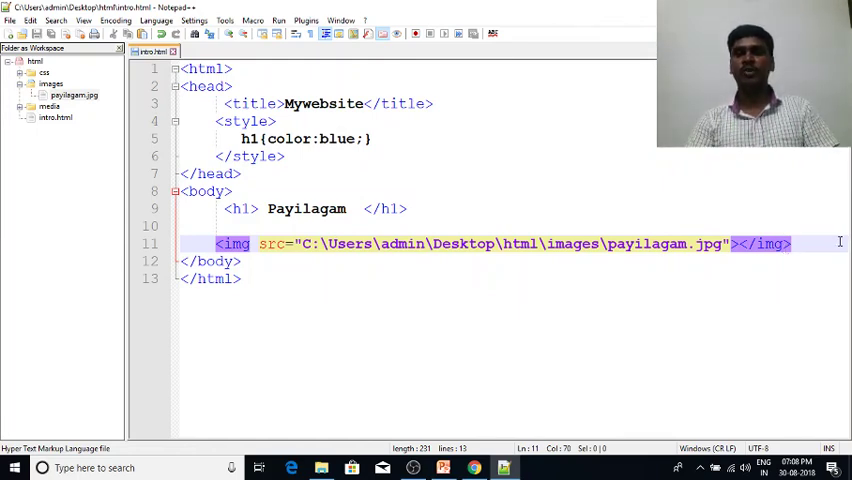
left_click(806, 244)
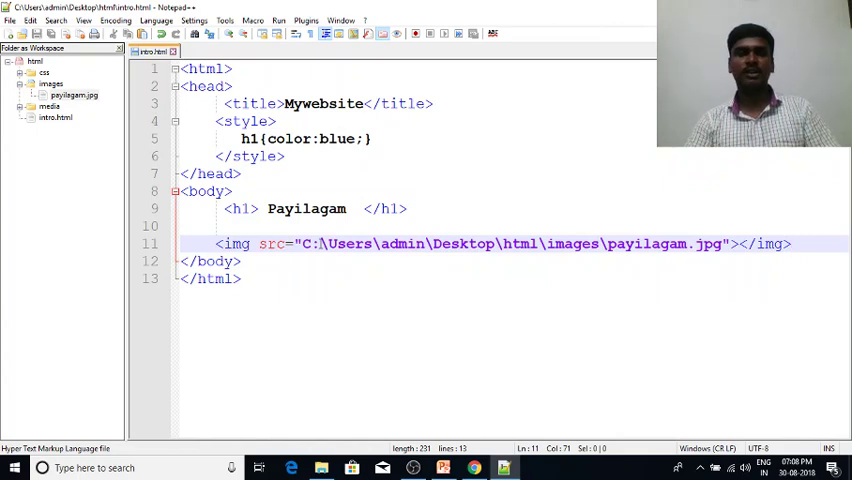
Launch intro.html in Chrome to check the logo under the heading, then collapse the images folder
left_click(194, 20)
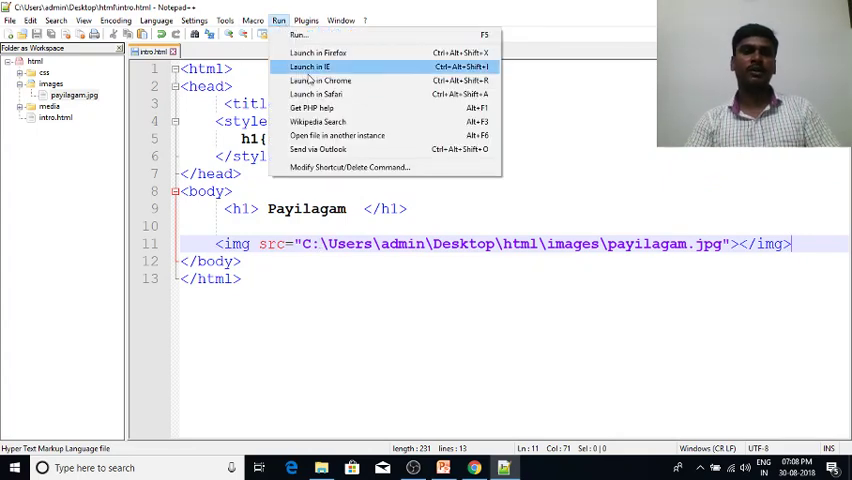
left_click(320, 80)
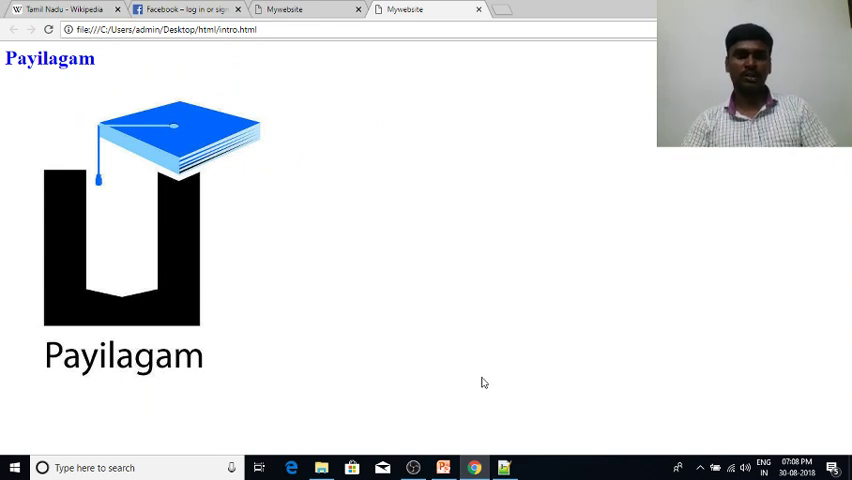
left_click(504, 467)
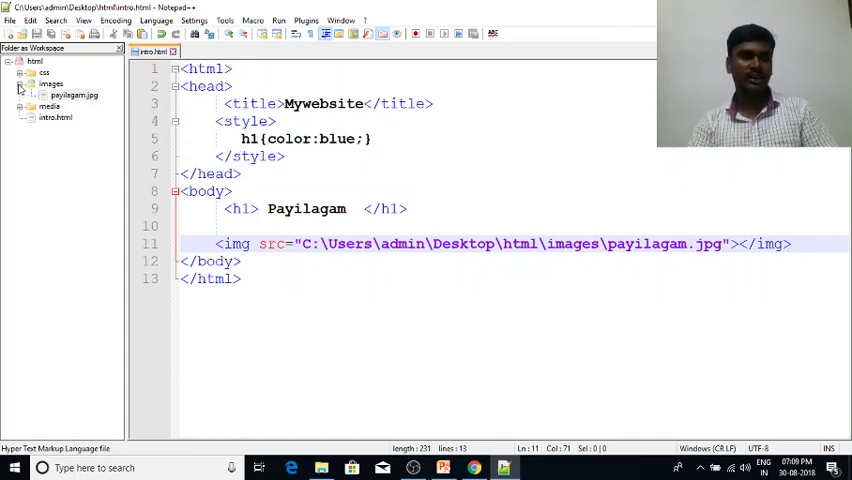
left_click(20, 86)
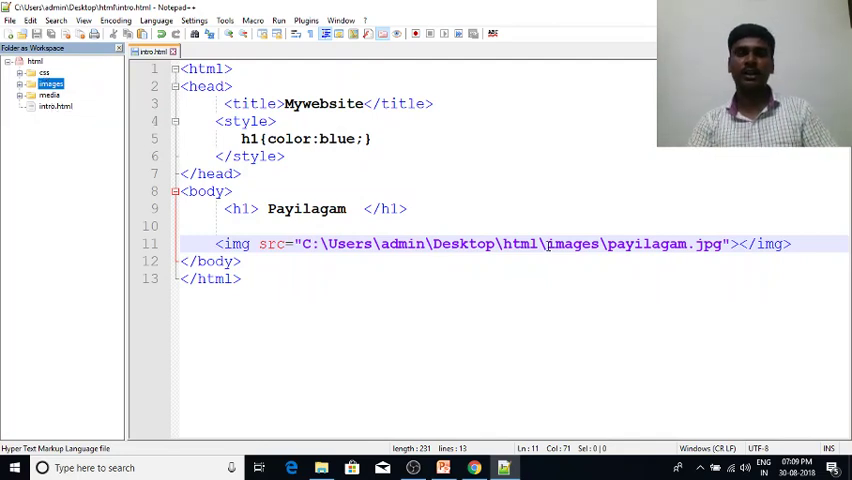
Delete the C:\Users\admin\Desktop\html\ prefix so src reads images\payilagam.jpg
left_click_drag(545, 244, 316, 244)
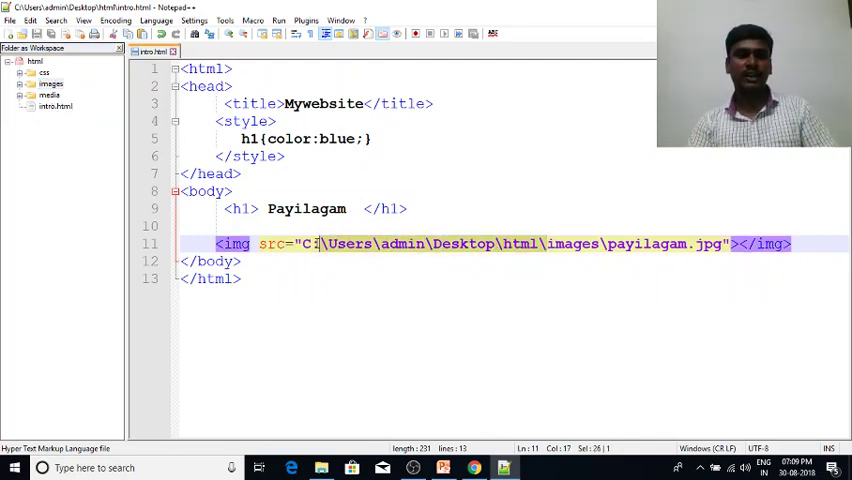
key("Delete")
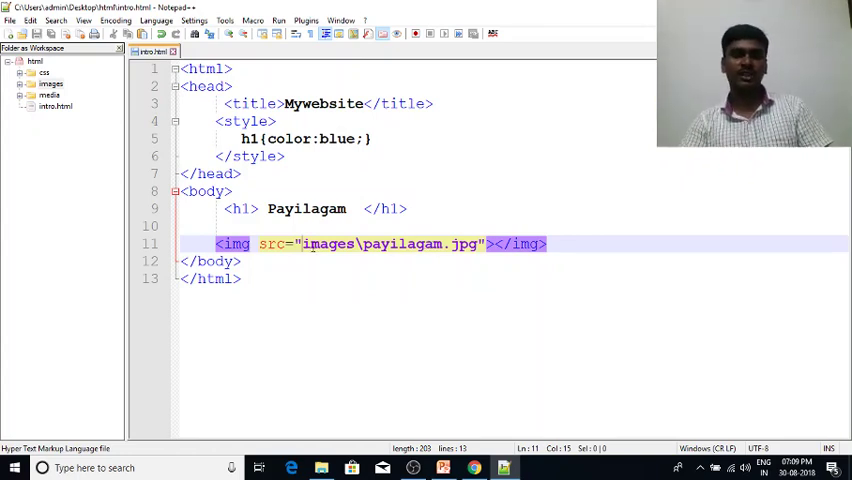
Delete the closing </img> tag from the image line
left_click_drag(299, 243, 420, 244)
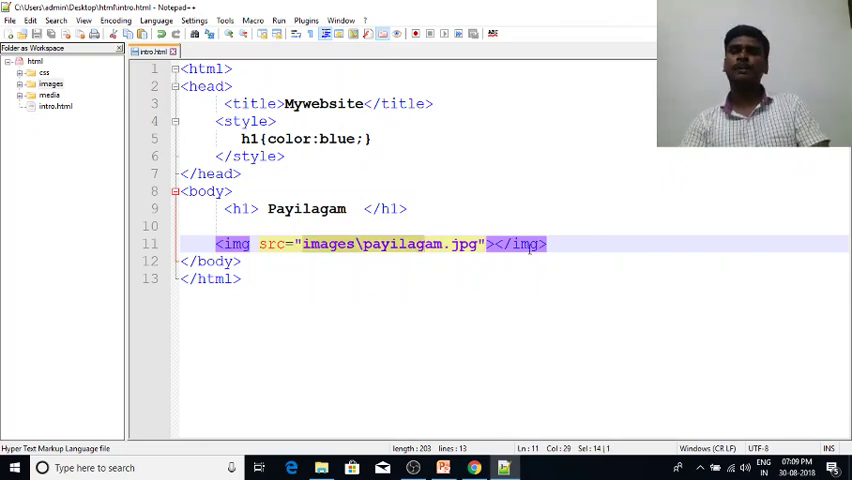
left_click(495, 244)
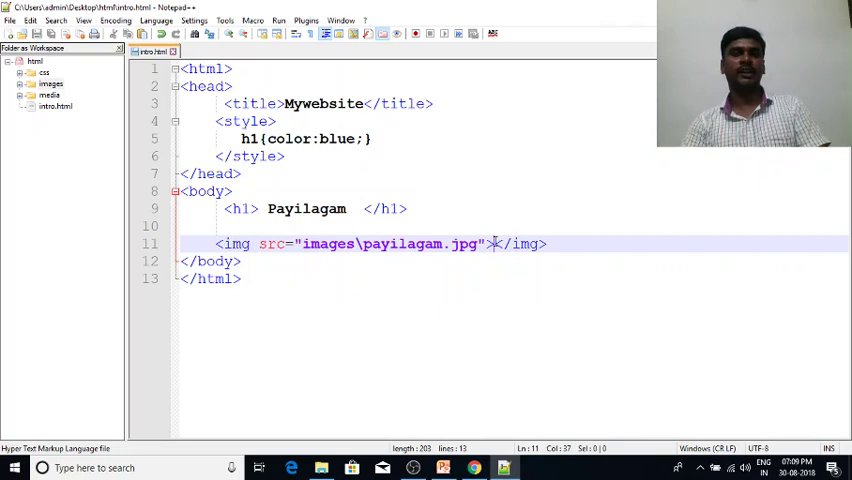
left_click_drag(495, 244, 550, 244)
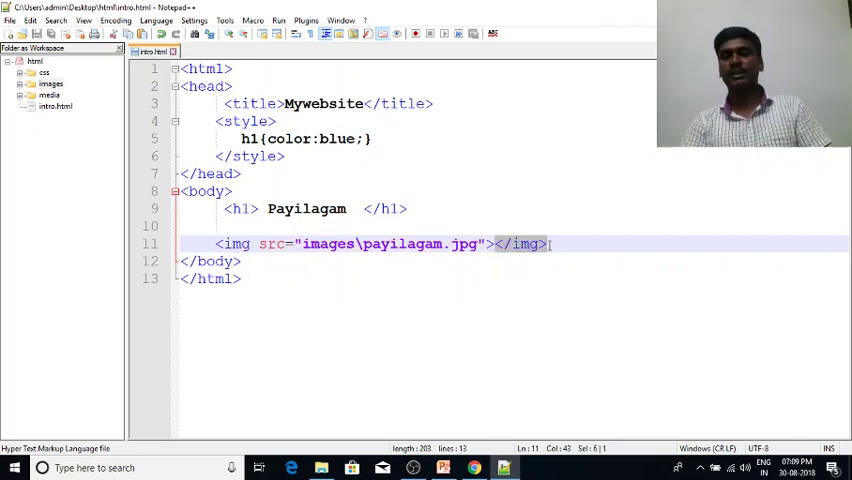
key("Delete")
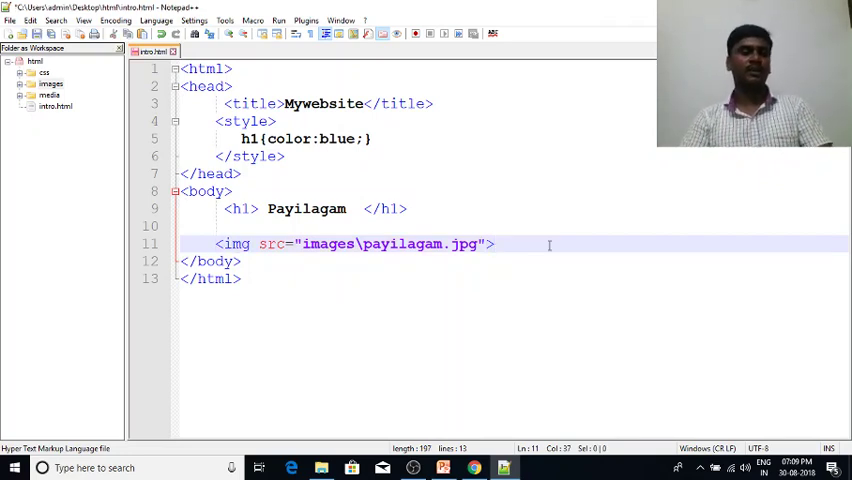
type("c")
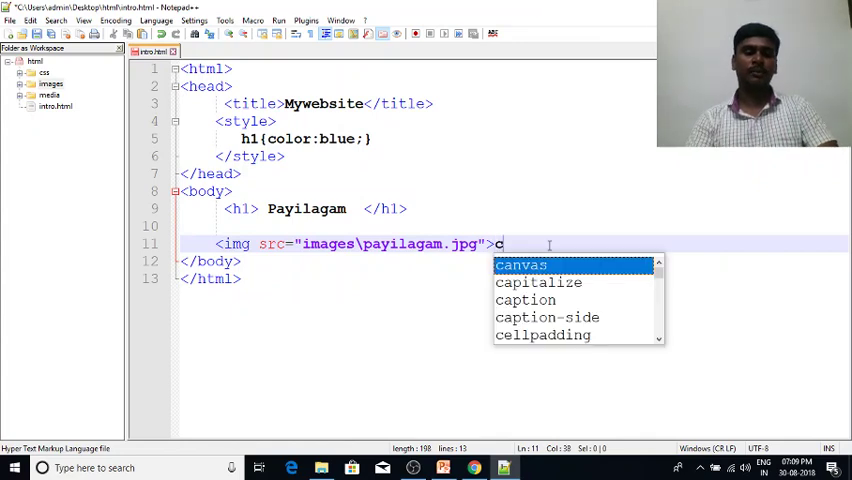
type("trl+")
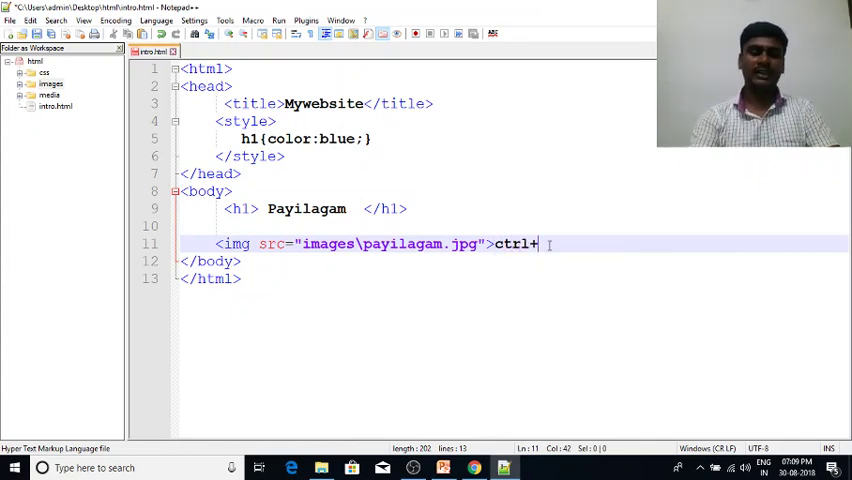
type("d")
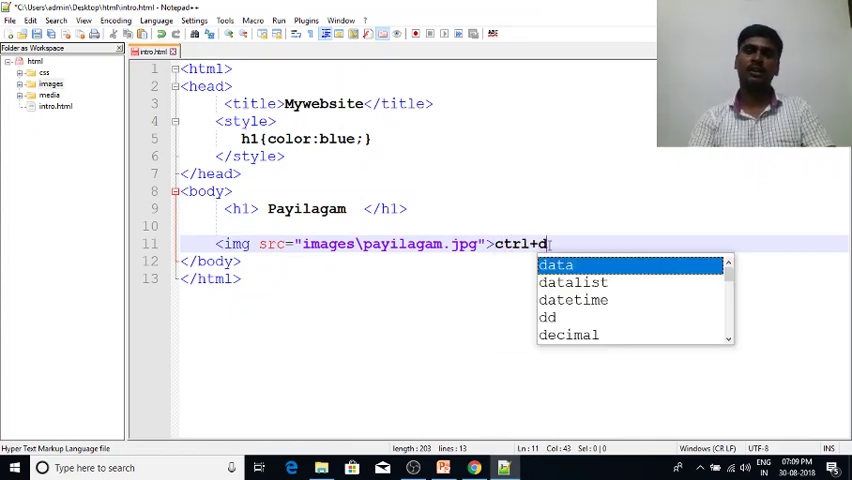
key("BackSpace")
key("BackSpace")
key("BackSpace")
key("BackSpace")
key("BackSpace")
key("BackSpace")
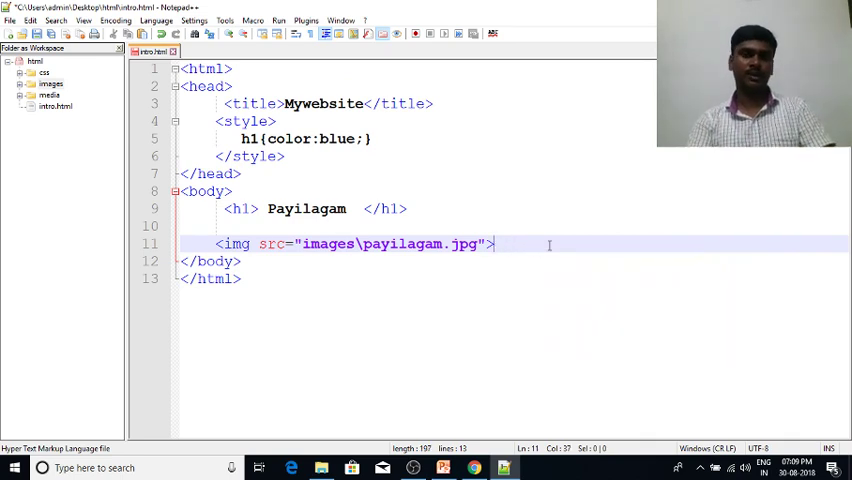
Duplicate the image line and reload Chrome to show two logos side by side
key("ctrl+d")
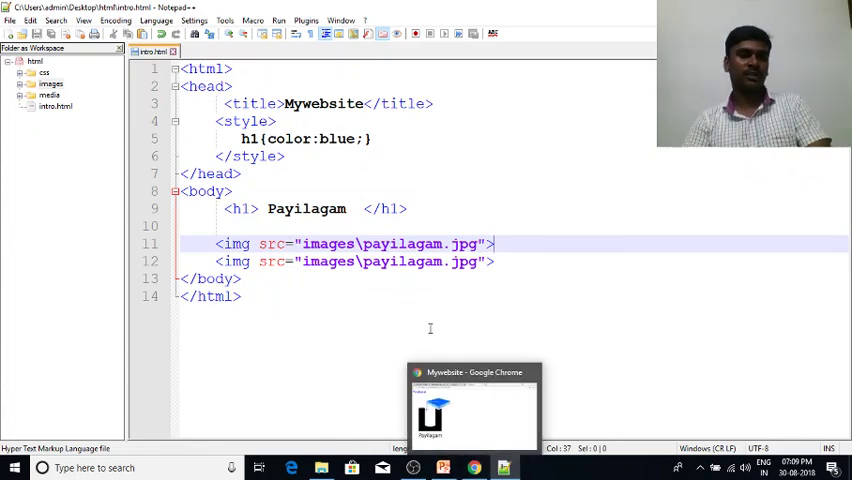
left_click(474, 467)
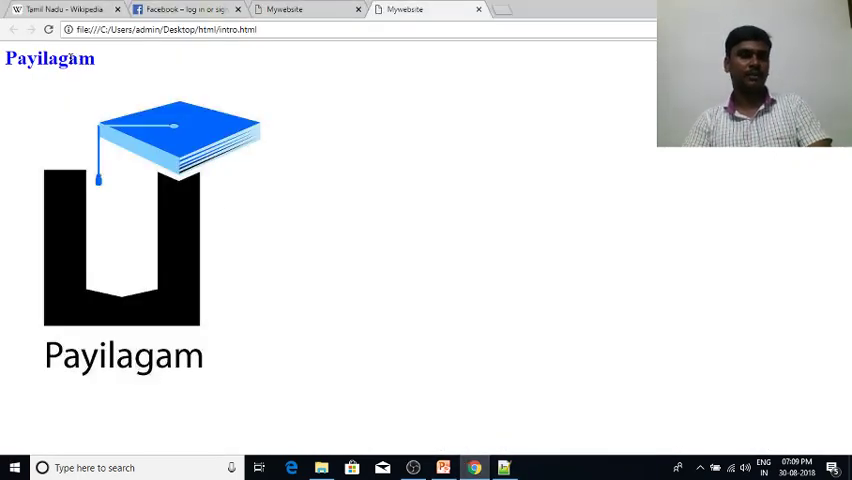
key("F5")
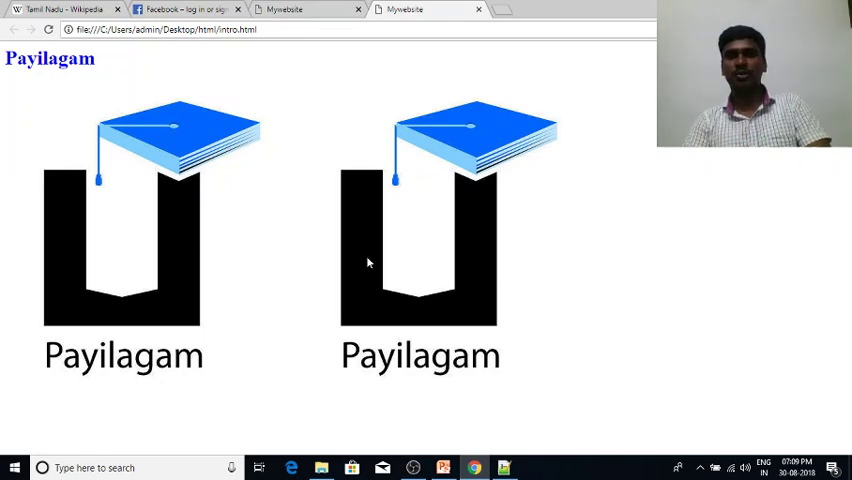
Duplicate the Payilagam h1 line so lines 9 and 10 match, then save intro.html
left_click(500, 469)
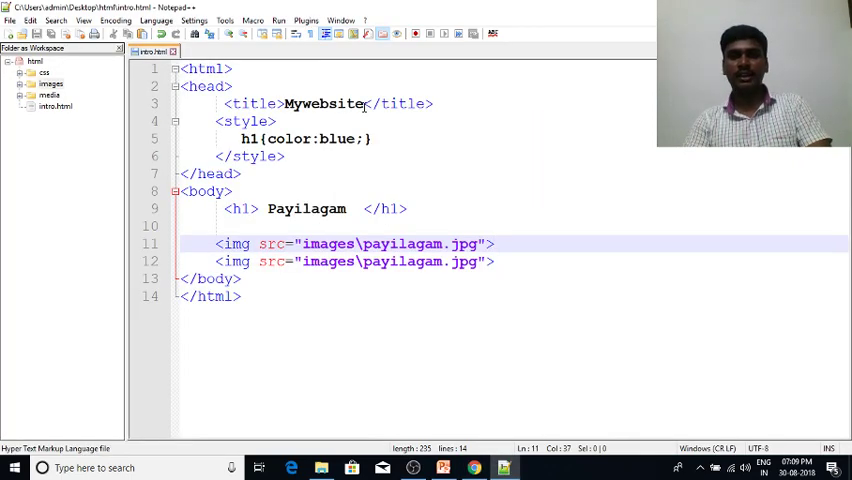
left_click(418, 209)
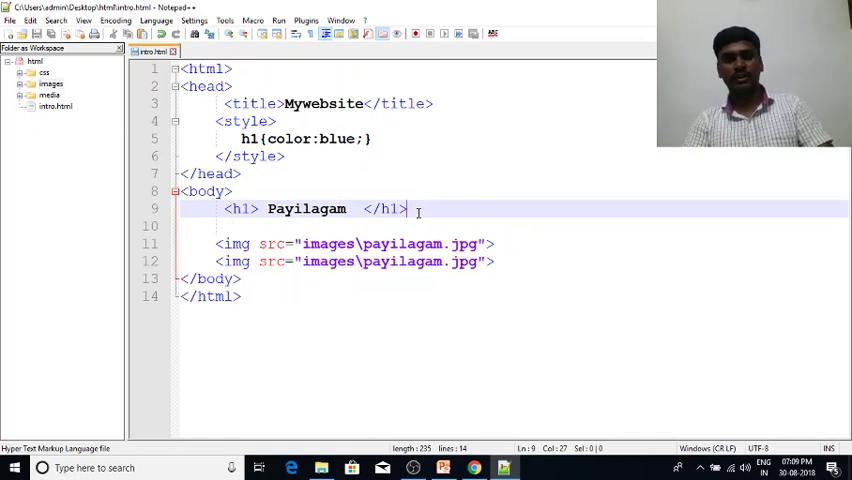
key("ctrl+d")
key("ctrl+s")
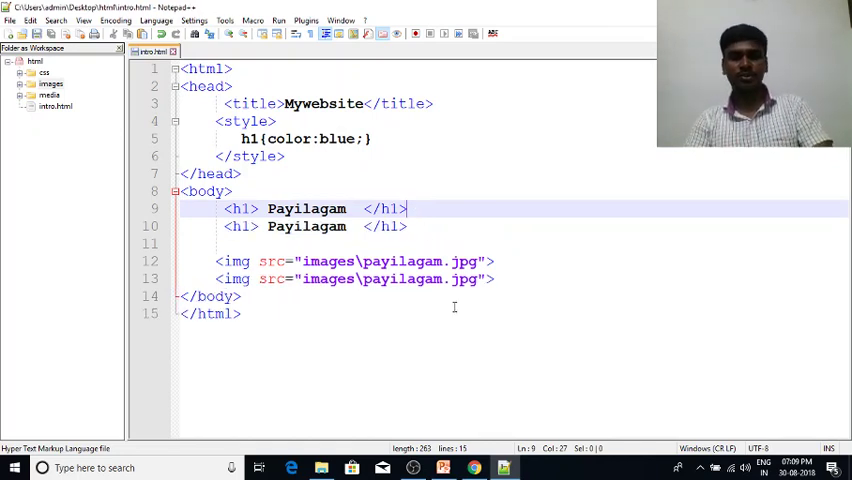
Reload the Mywebsite tab to show two stacked blue Payilagam headings
left_click(474, 467)
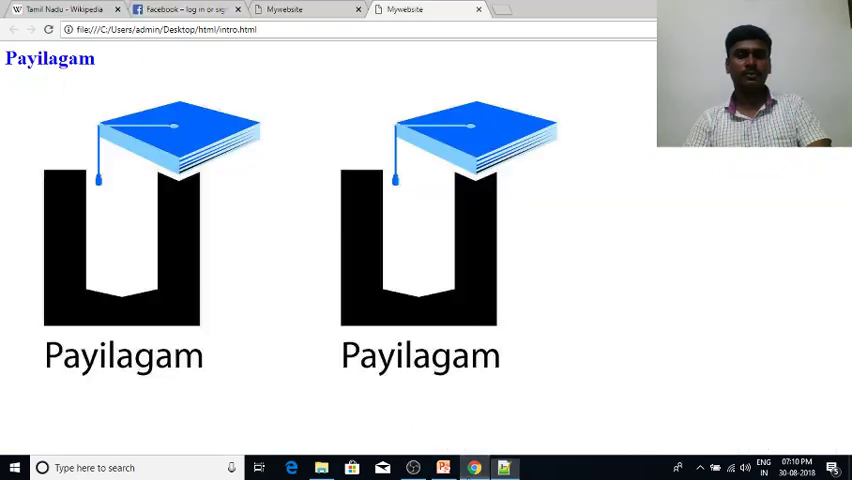
left_click(48, 29)
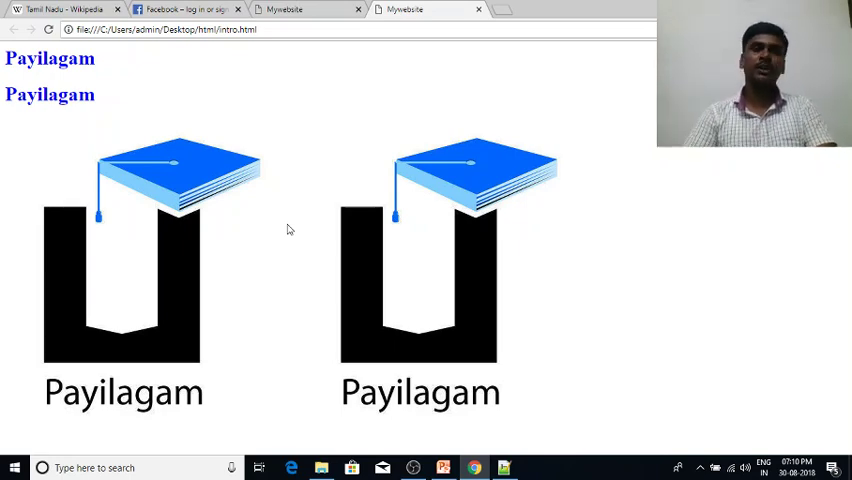
Delete the second img tag on line 13 and insert a blank line after </title>
left_click(504, 467)
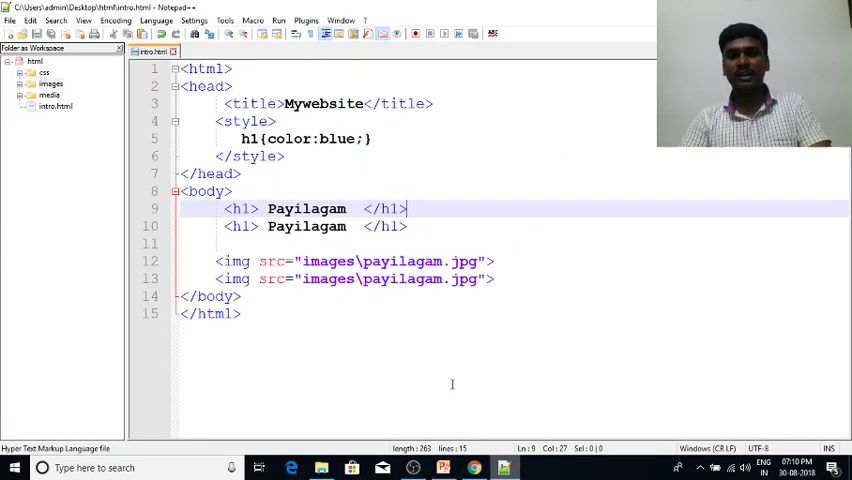
left_click_drag(214, 279, 496, 279)
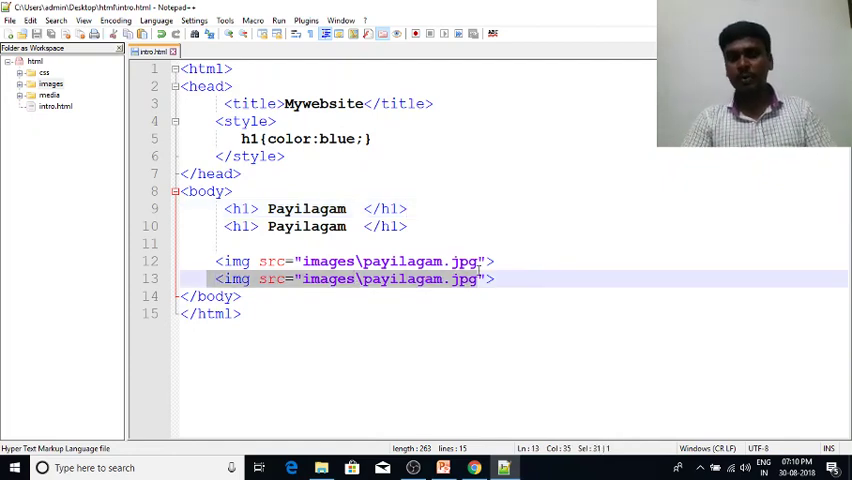
key("Delete")
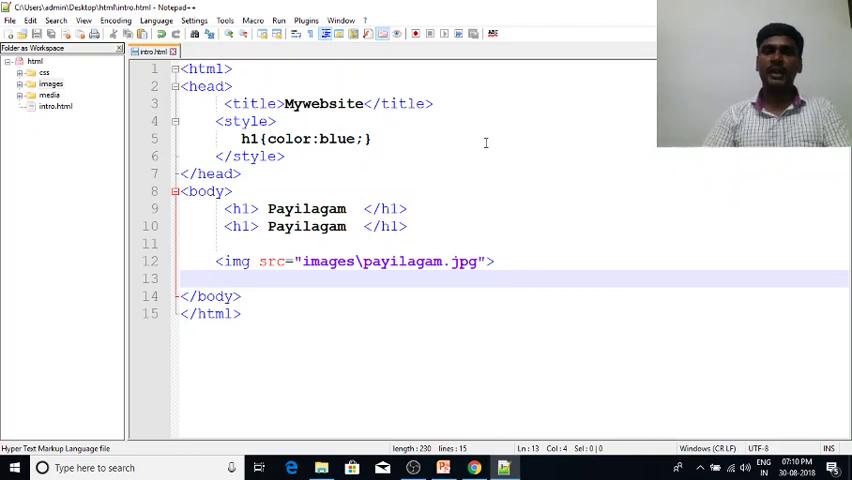
left_click(443, 103)
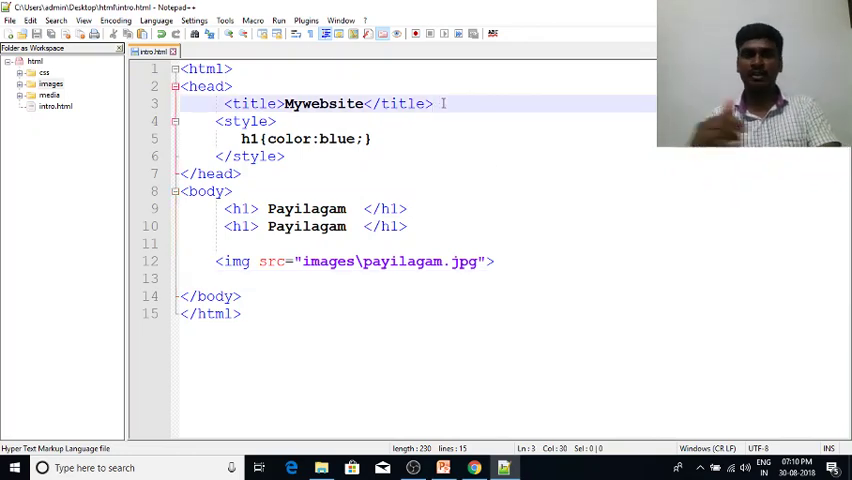
key("Return")
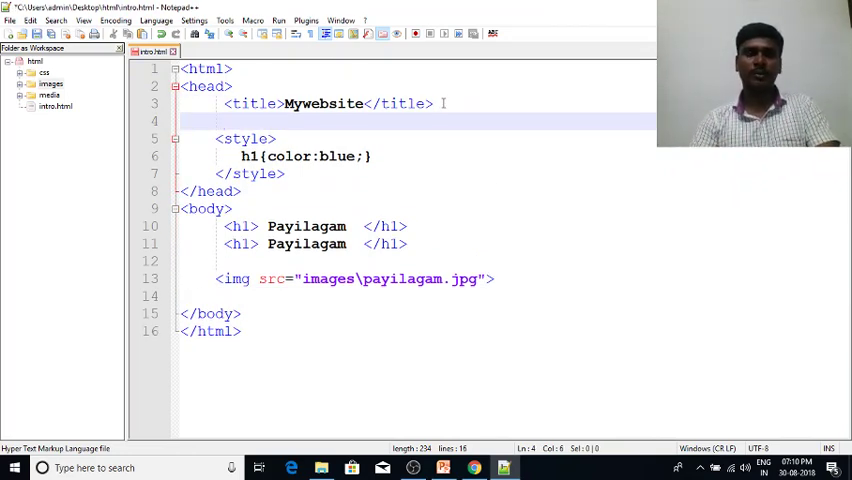
type("<link")
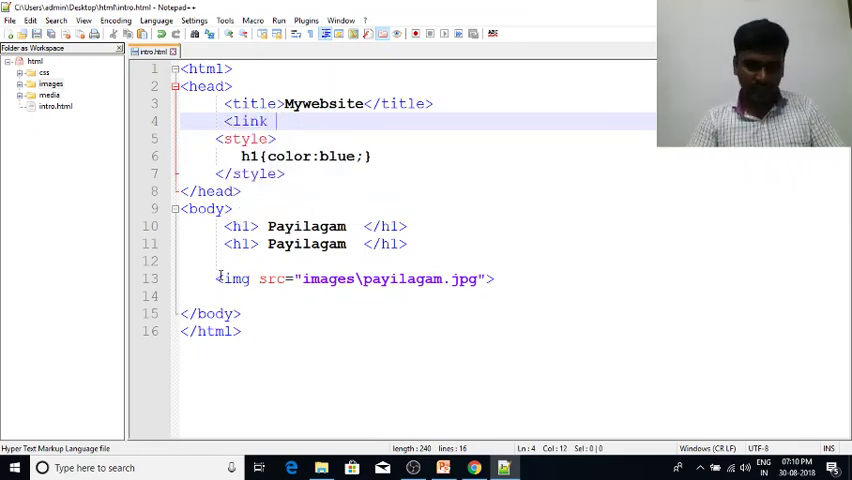
Add a shortcut icon link to images\payilagam.jpg in the head, then reload the page in Chrome
left_click_drag(215, 278, 497, 278)
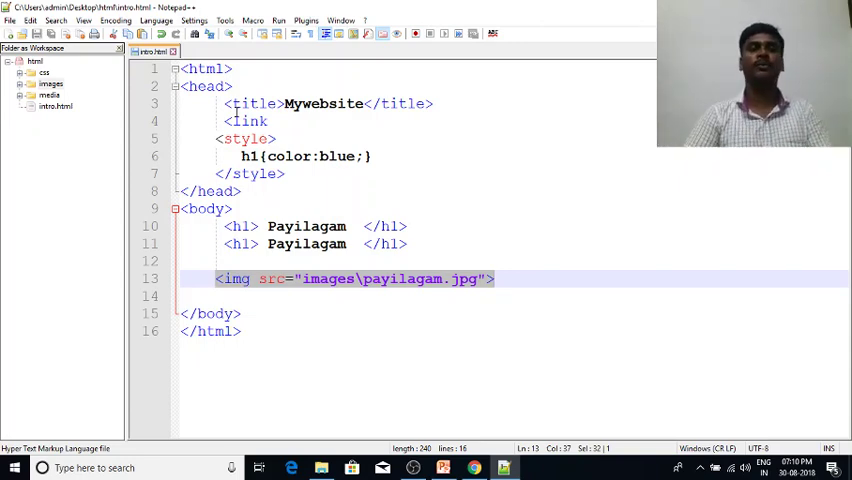
left_click(286, 120)
type("r")
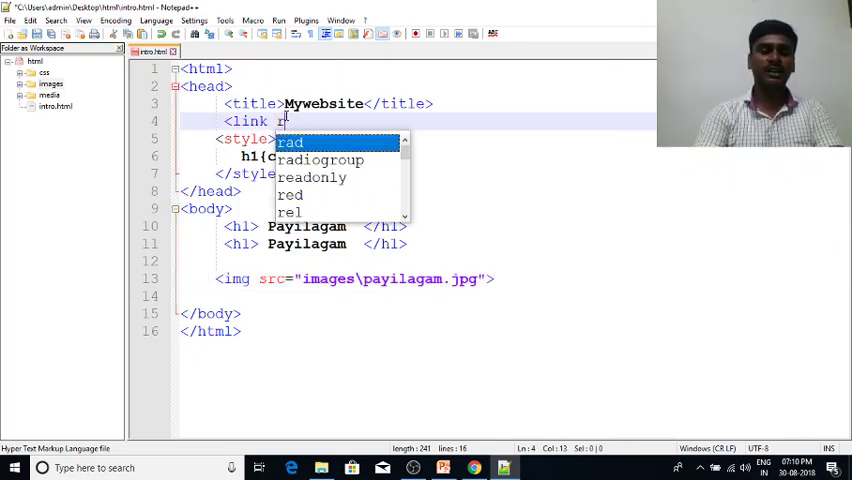
type("el")
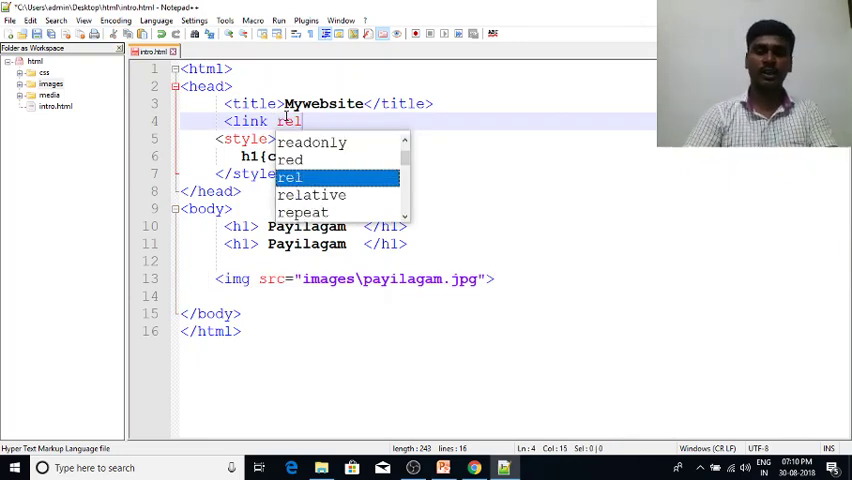
type("=\"sh")
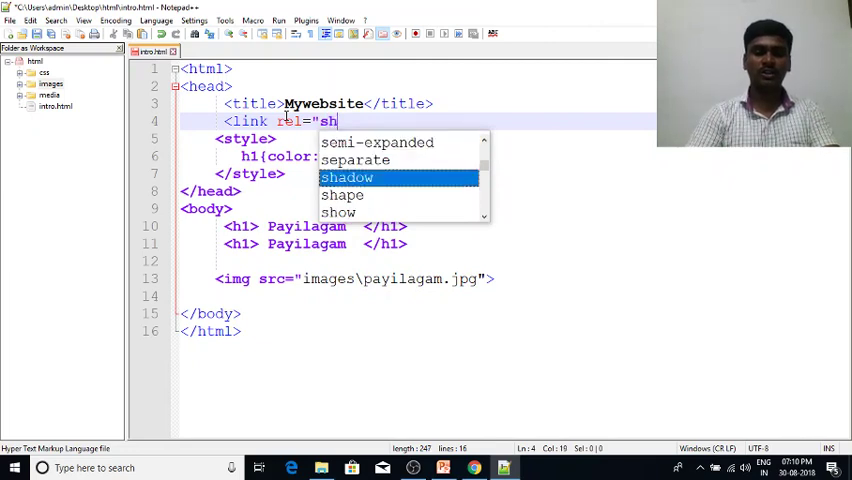
type("ortc")
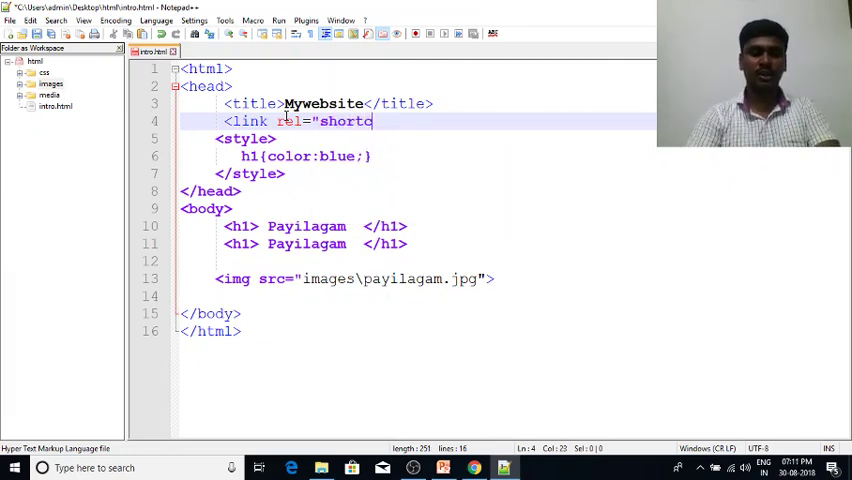
type("ut ")
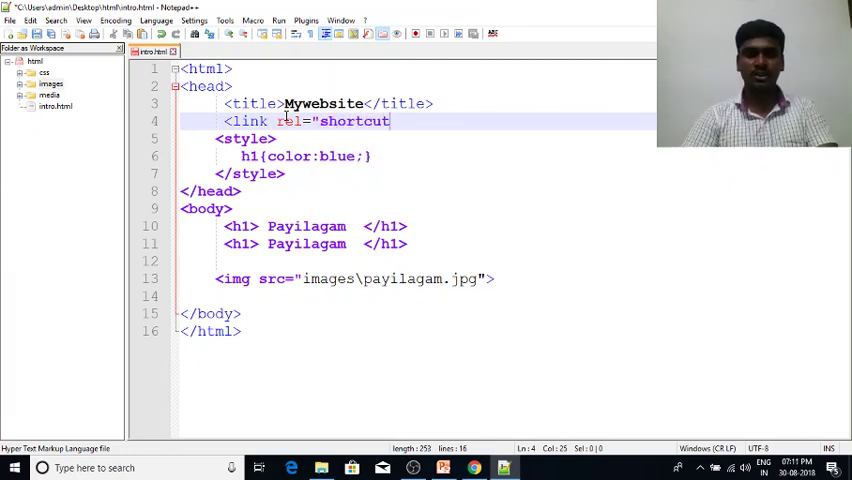
type("ic")
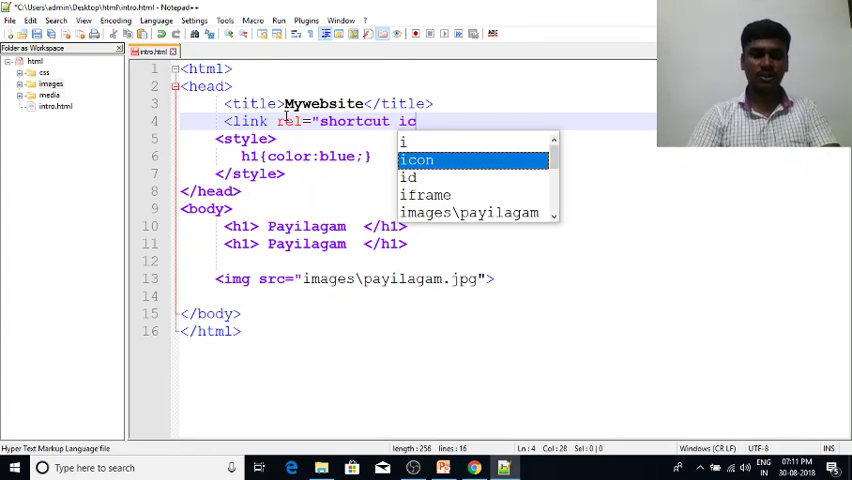
type("on\" ")
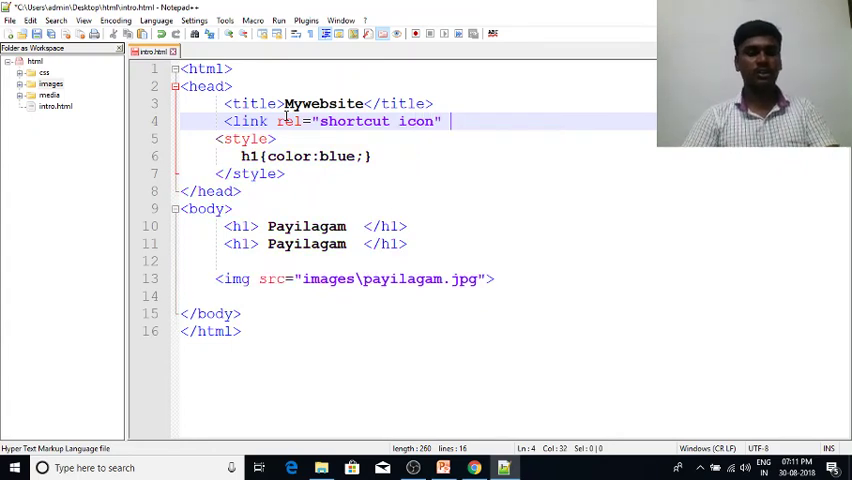
type("h")
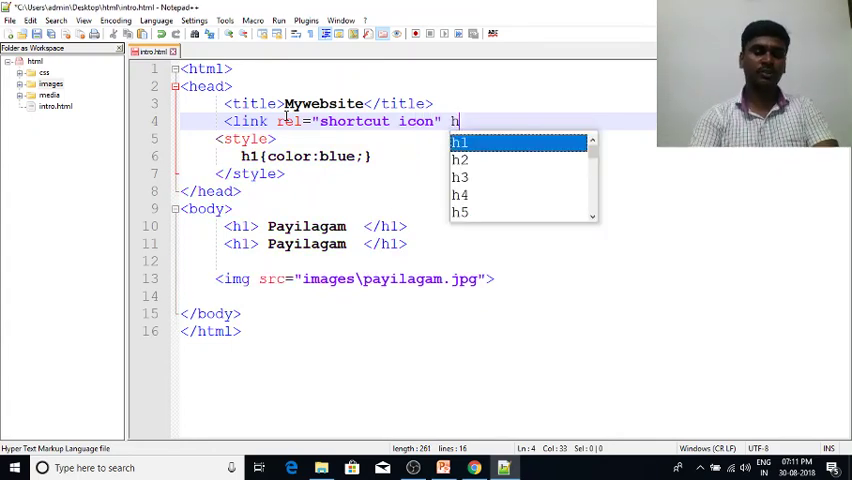
type("ref")
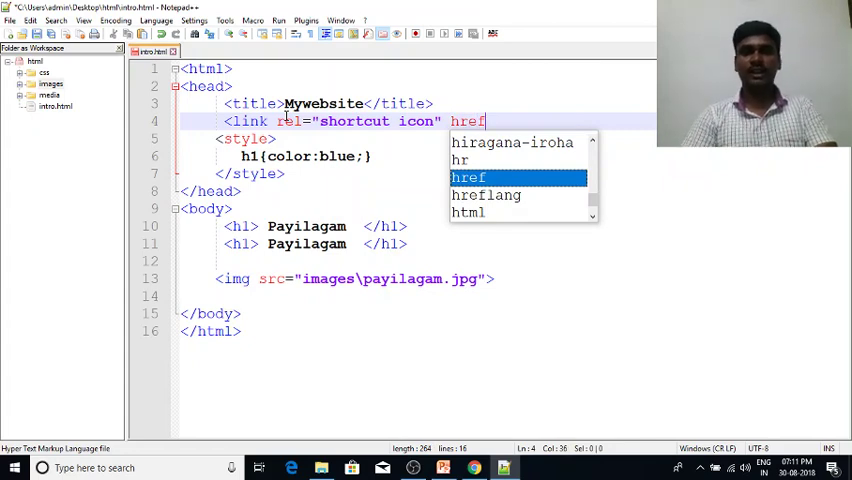
type("=")
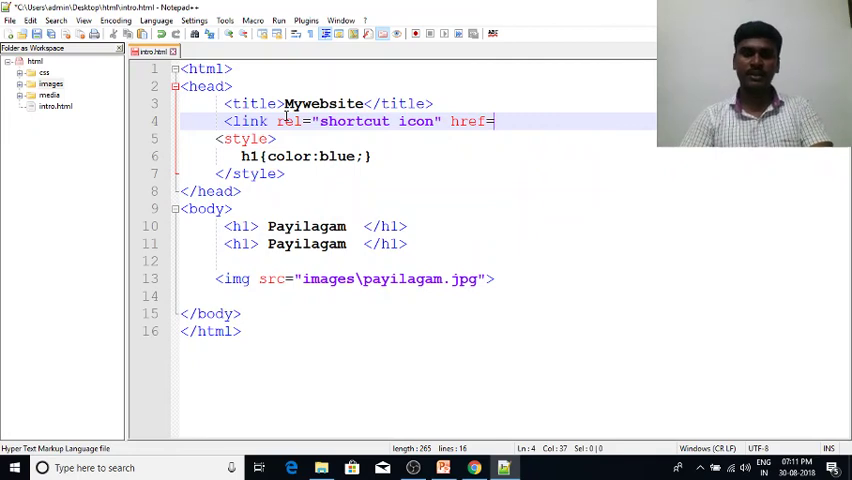
type("\"")
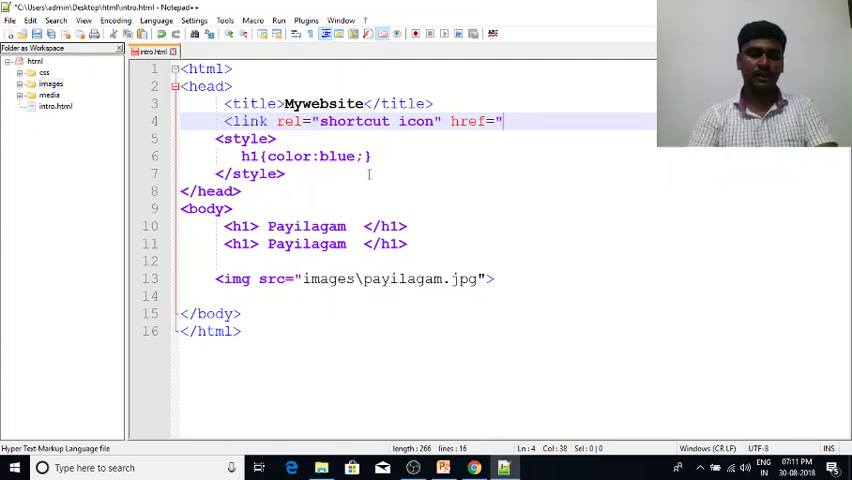
type("ima")
key("Return")
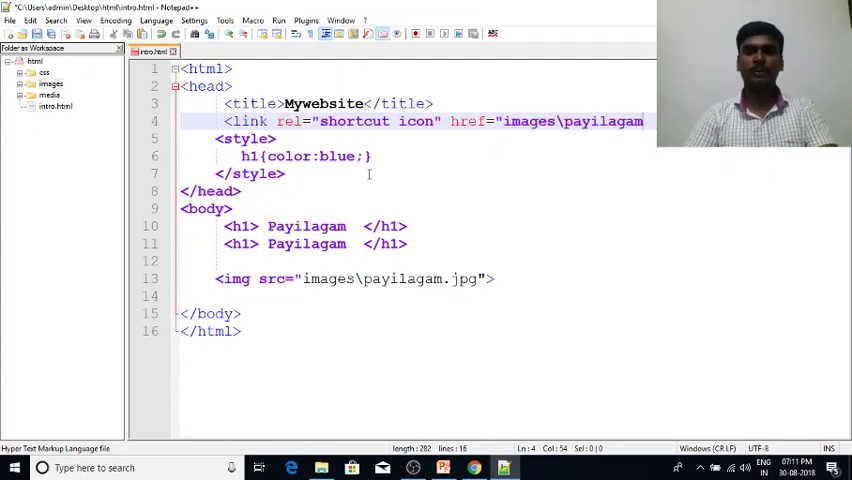
type(".j")
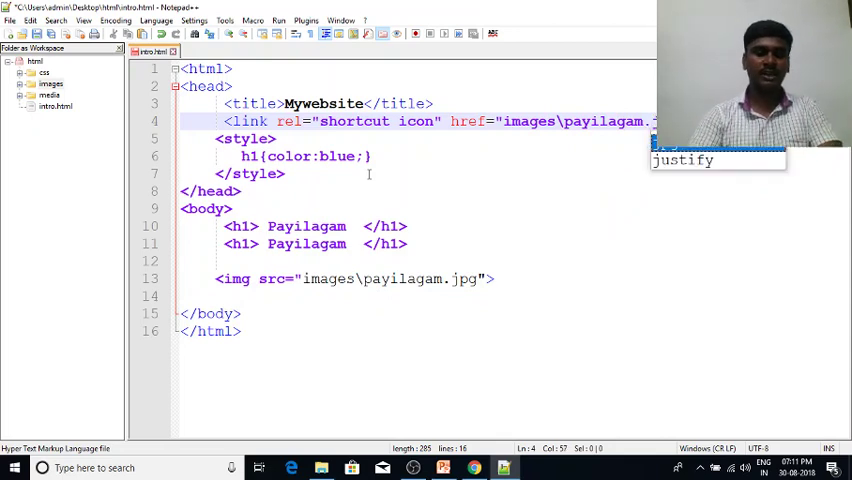
type("pg")
key("Escape")
type("\"")
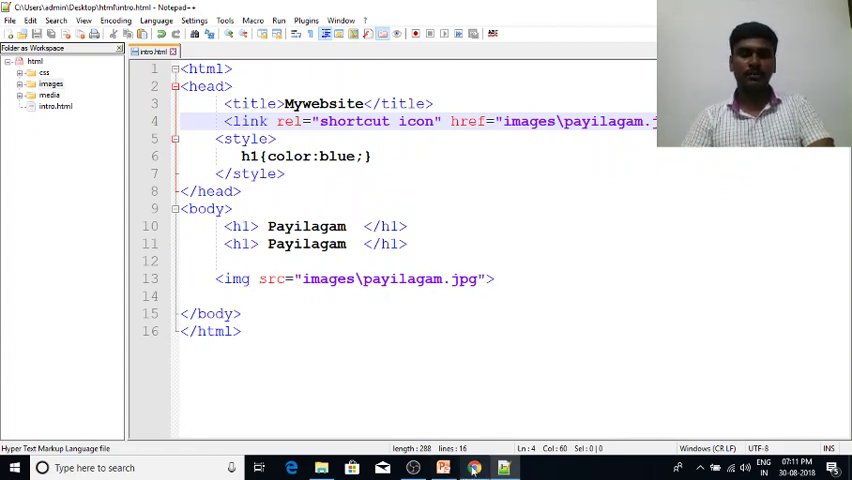
key("alt+Tab")
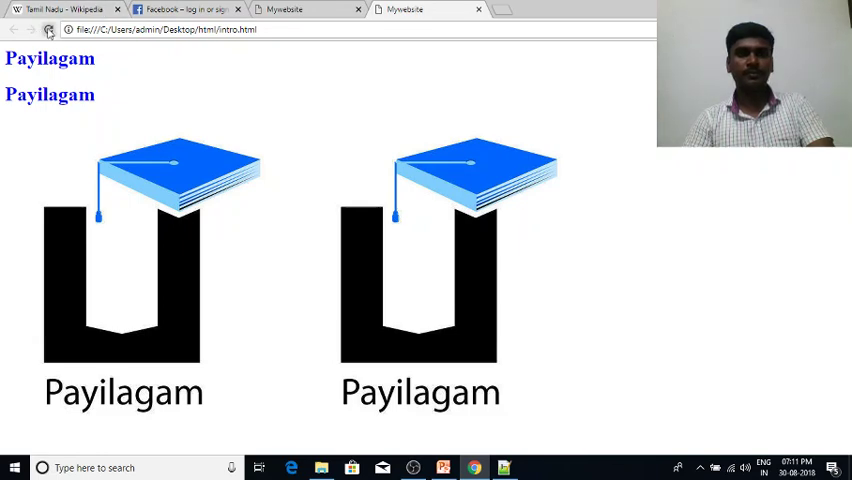
left_click(48, 29)
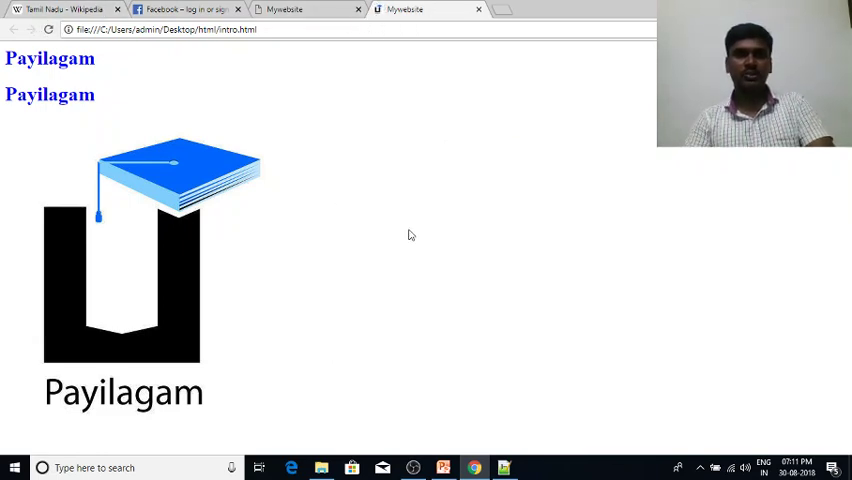
Switch from Chrome back to the intro.html source in Notepad++ via the taskbar
left_click(505, 467)
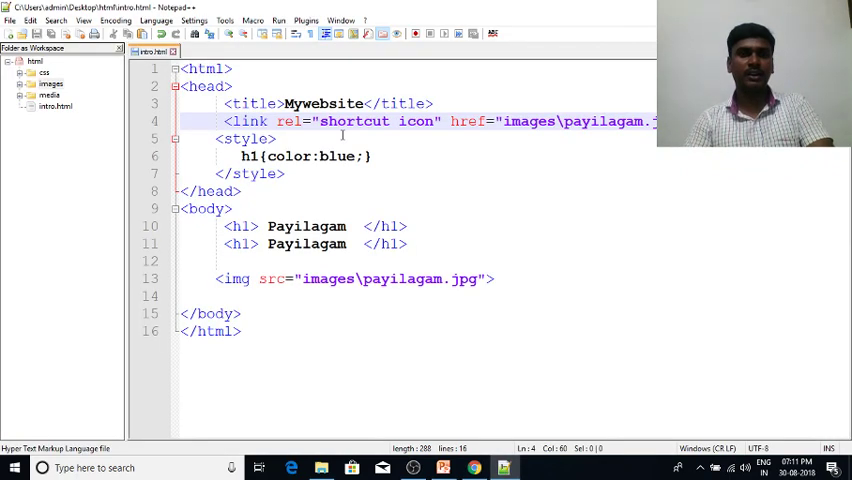